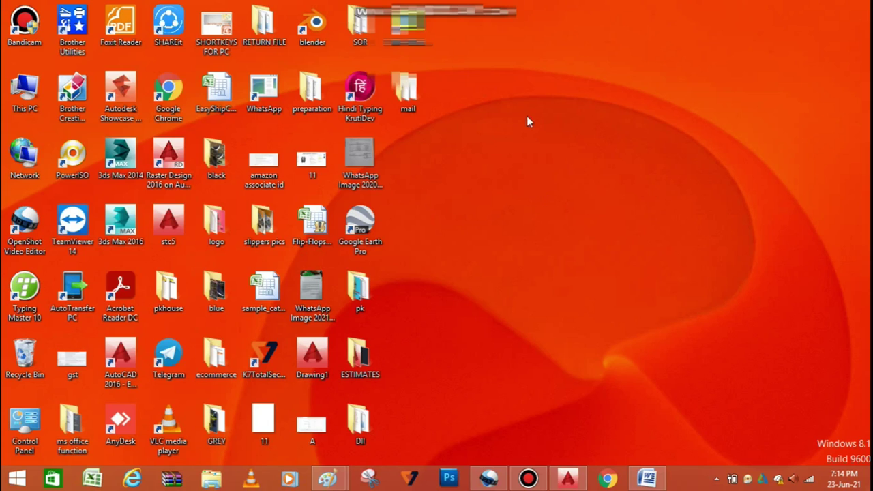
# Step: Refresh the desktop several times, then restore the AutoCAD window from the taskbar
pyautogui.rightClick(527, 115)
pyautogui.click(528, 144)
pyautogui.rightClick(507, 140)
pyautogui.click(535, 178)
pyautogui.rightClick(497, 154)
pyautogui.click(508, 190)
pyautogui.rightClick(456, 162)
pyautogui.click(477, 198)
pyautogui.rightClick(443, 165)
pyautogui.click(452, 199)
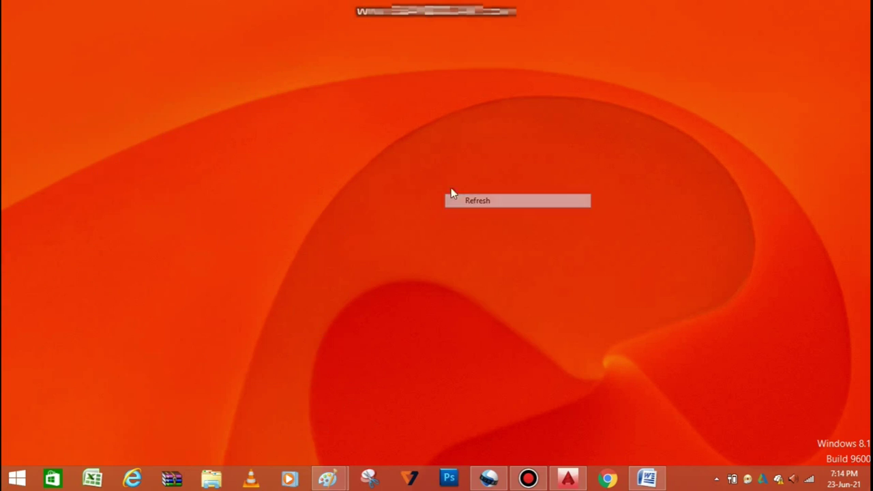
pyautogui.rightClick(451, 161)
pyautogui.click(465, 197)
pyautogui.rightClick(432, 165)
pyautogui.click(460, 201)
pyautogui.rightClick(441, 165)
pyautogui.click(462, 197)
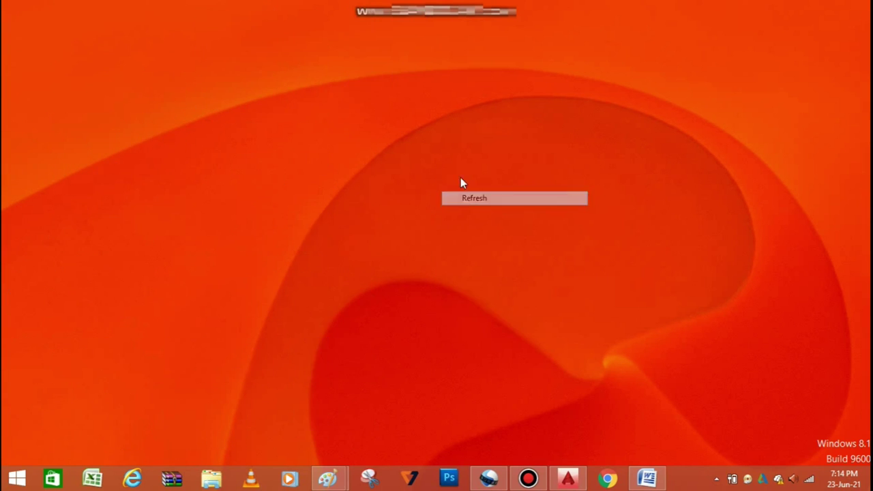
pyautogui.click(568, 477)
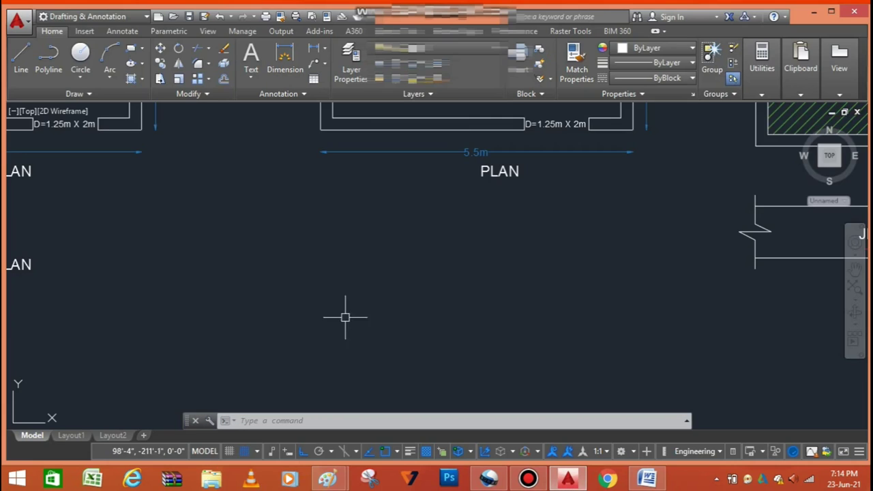
pyautogui.scroll(-4, 343, 251)
pyautogui.scroll(-2, 399, 347)
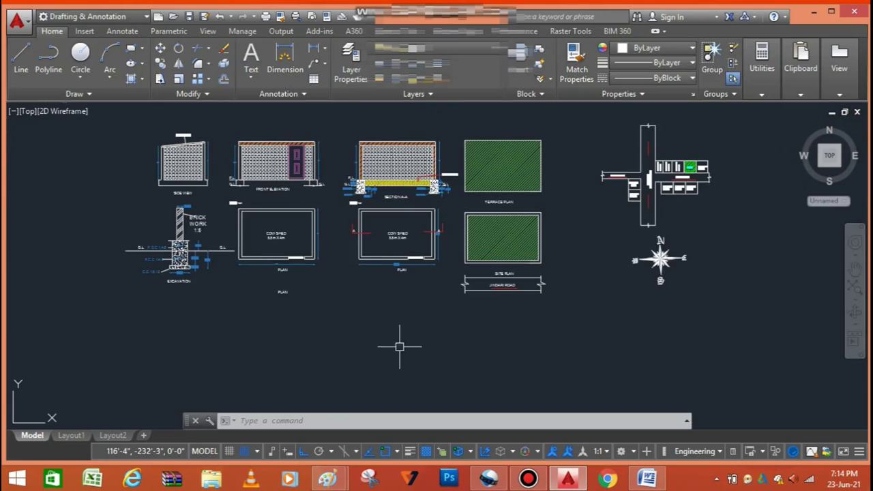
pyautogui.scroll(3, 325, 195)
pyautogui.scroll(3, 326, 195)
pyautogui.scroll(-6, 383, 217)
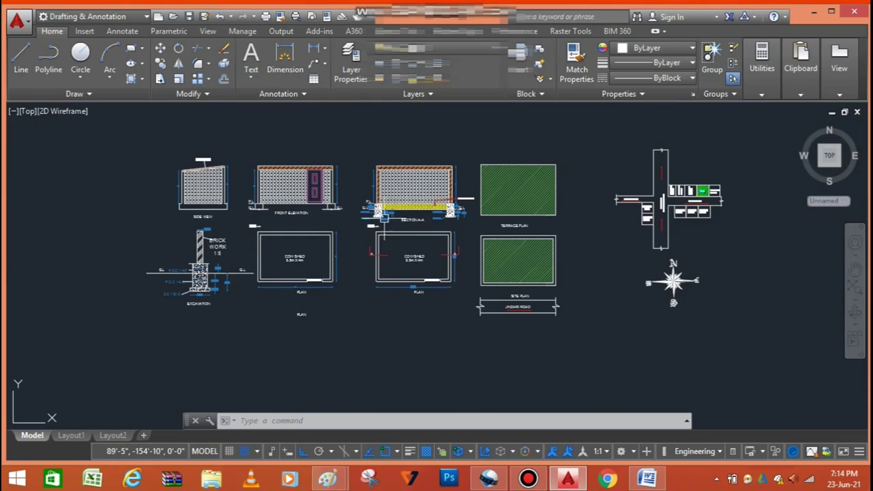
pyautogui.scroll(-2, 568, 158)
pyautogui.scroll(5, 346, 204)
pyautogui.scroll(-5, 296, 220)
pyautogui.scroll(5, 275, 230)
pyautogui.scroll(-5, 273, 187)
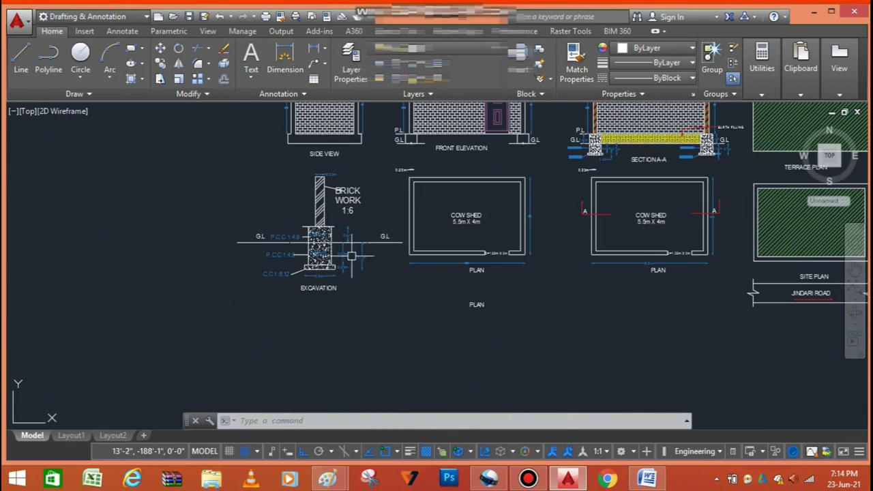
pyautogui.scroll(-2, 409, 239)
pyautogui.scroll(5, 453, 211)
pyautogui.scroll(-1, 450, 220)
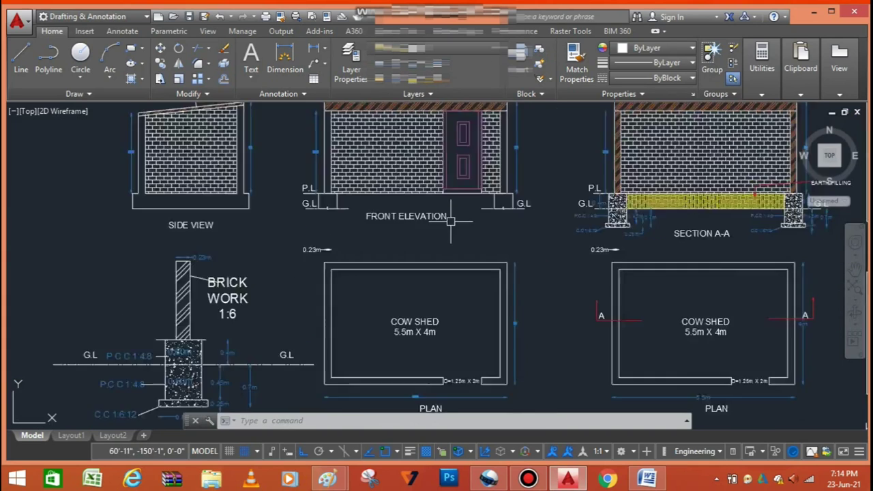
pyautogui.scroll(-3, 450, 220)
pyautogui.write('l')
pyautogui.press('Return')
# Step: Draw a short horizontal line in the empty area below the PLAN labels
pyautogui.scroll(3, 370, 332)
pyautogui.click(370, 326)
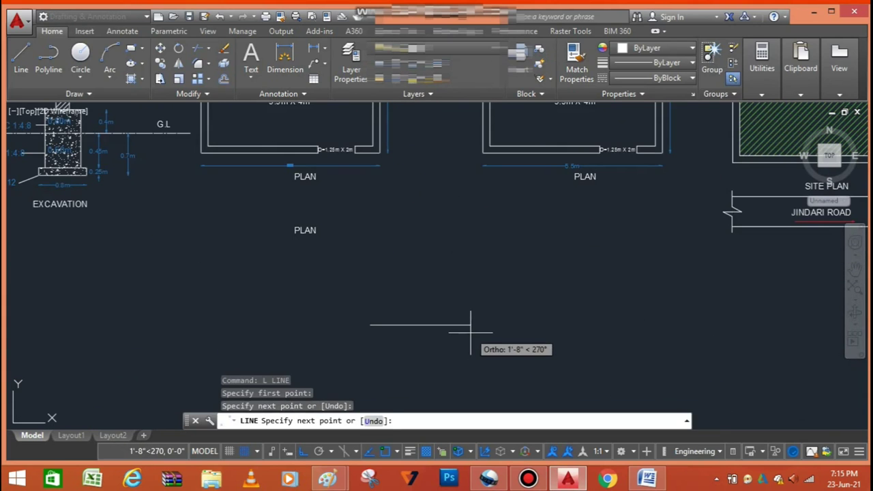
pyautogui.press('Escape')
# Step: Select the new line with a crossing window, then clear the selection
pyautogui.scroll(2, 458, 307)
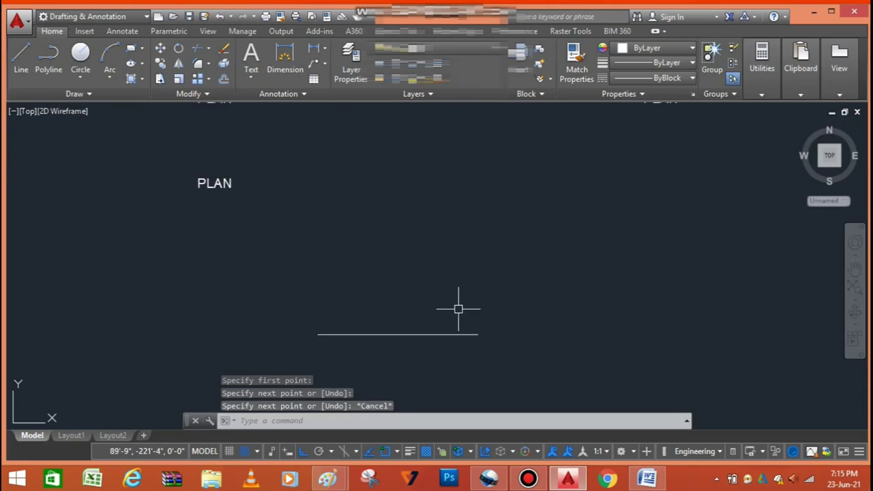
pyautogui.scroll(-2, 454, 299)
pyautogui.scroll(-2, 460, 298)
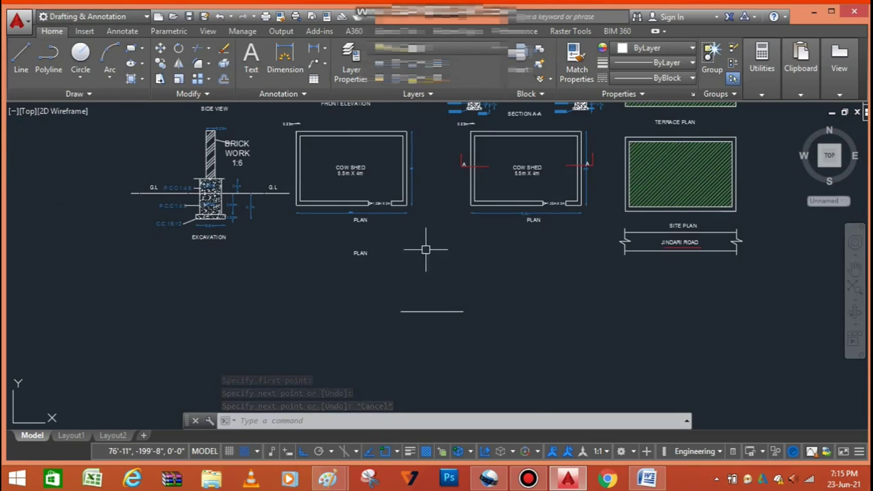
pyautogui.scroll(4, 452, 302)
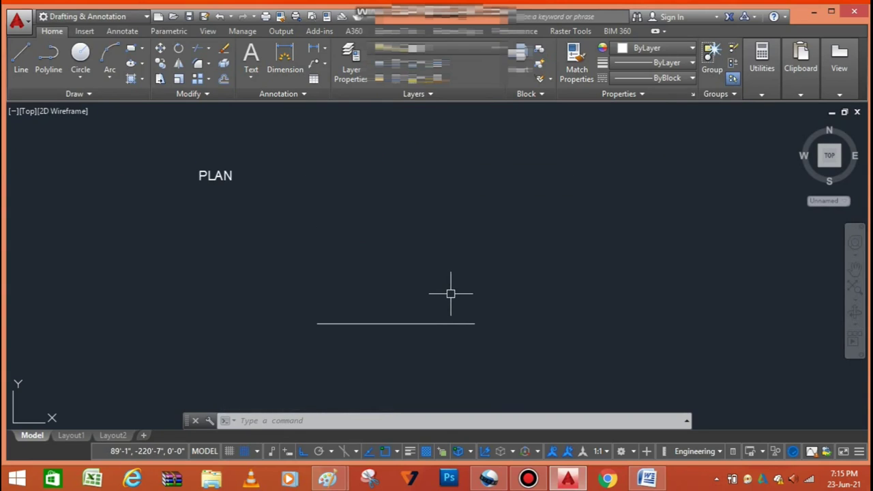
pyautogui.click(478, 285)
pyautogui.click(302, 355)
pyautogui.press('Escape')
pyautogui.scroll(-3, 361, 297)
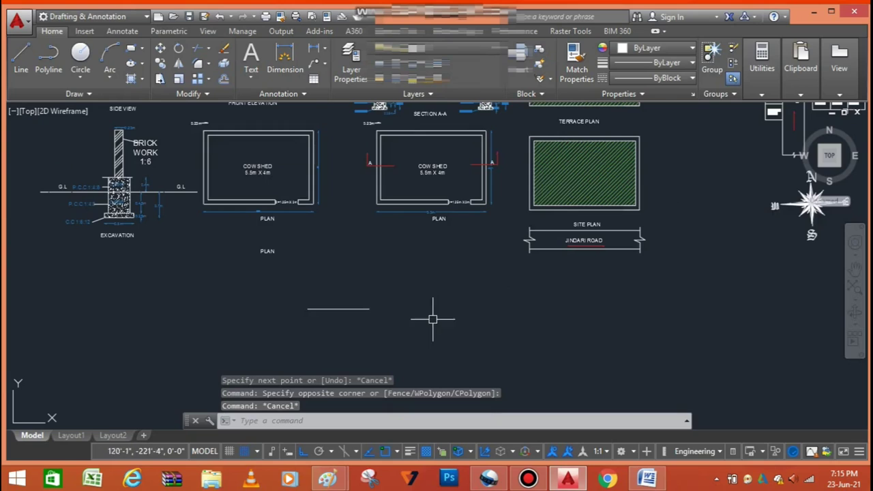
# Step: Use MATCHPROP to copy the green site plan hatch's properties onto the line
pyautogui.write('m')
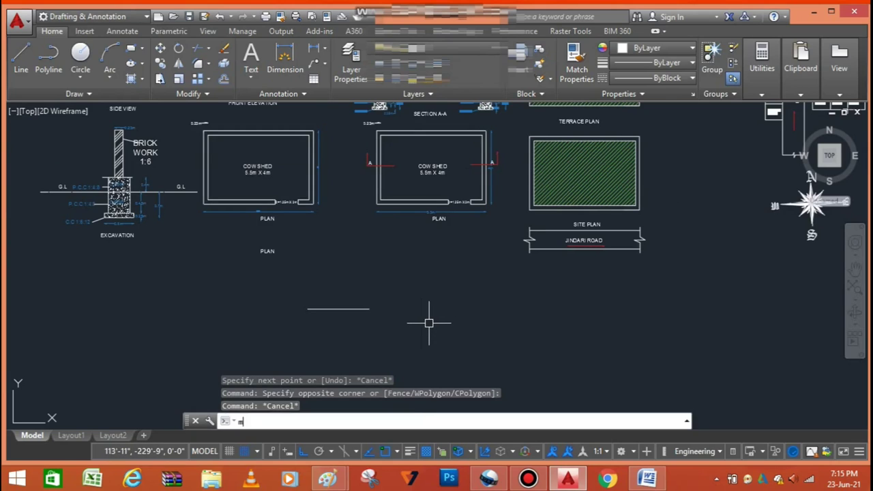
pyautogui.write('ac')
pyautogui.press('Return')
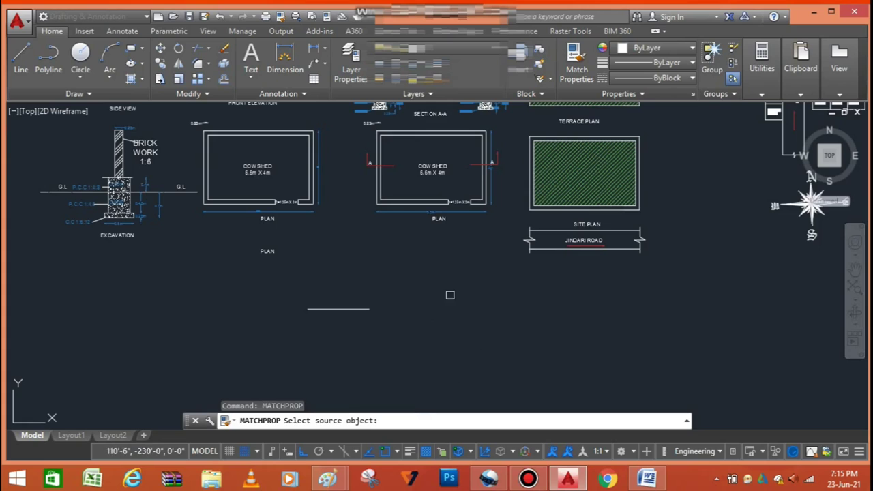
pyautogui.click(580, 182)
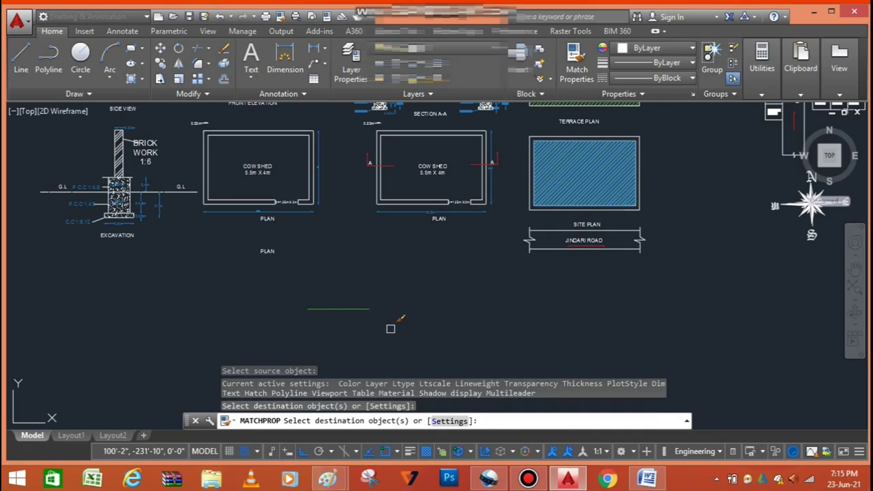
pyautogui.press('Escape')
# Step: Zoom in and out to inspect the now-green line, then clear any running command
pyautogui.scroll(2, 338, 311)
pyautogui.scroll(2, 331, 310)
pyautogui.scroll(-4, 327, 316)
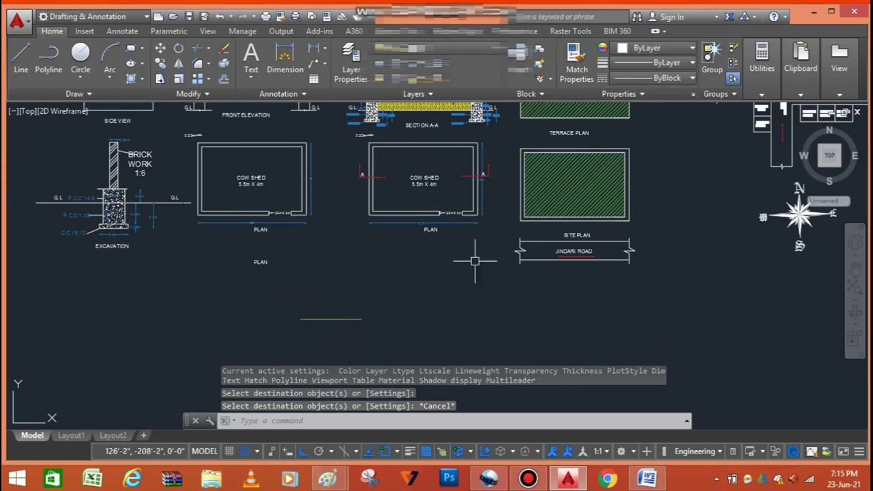
pyautogui.scroll(4, 343, 306)
pyautogui.scroll(-3, 344, 301)
pyautogui.scroll(1, 398, 252)
pyautogui.scroll(4, 364, 261)
pyautogui.scroll(-2, 365, 270)
pyautogui.scroll(-2, 365, 276)
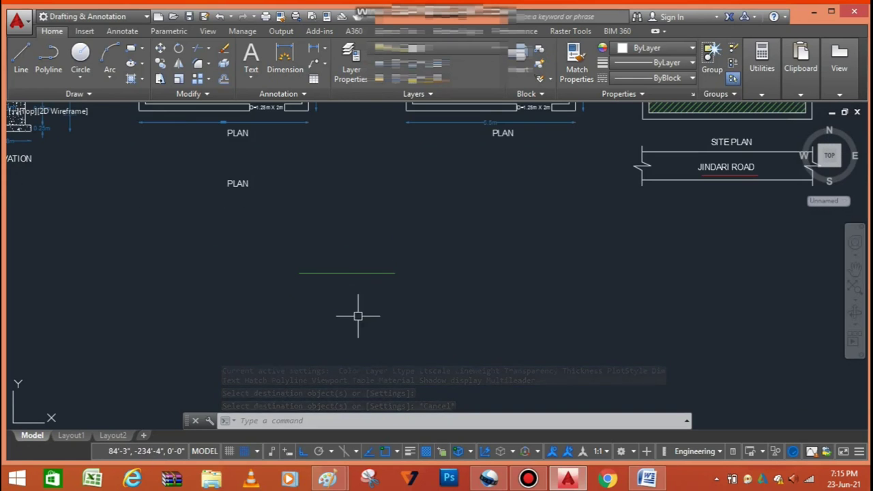
pyautogui.scroll(-2, 358, 316)
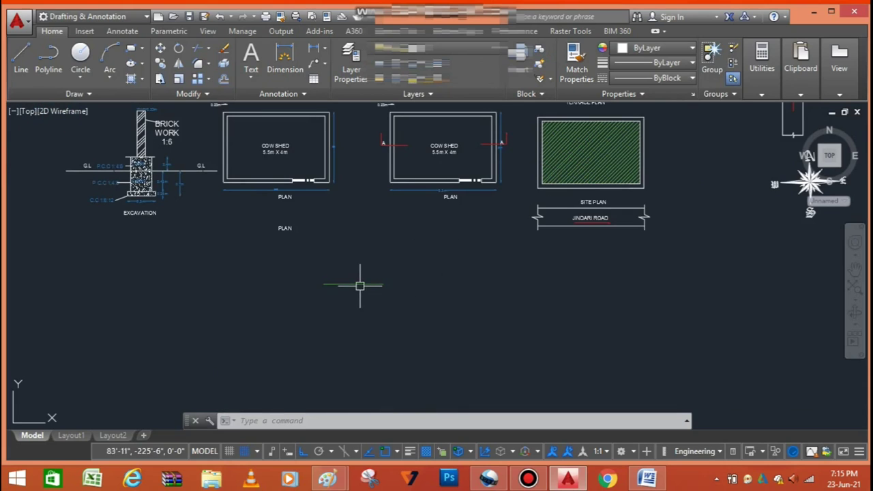
pyautogui.scroll(2, 360, 285)
pyautogui.scroll(2, 357, 292)
pyautogui.scroll(-2, 355, 307)
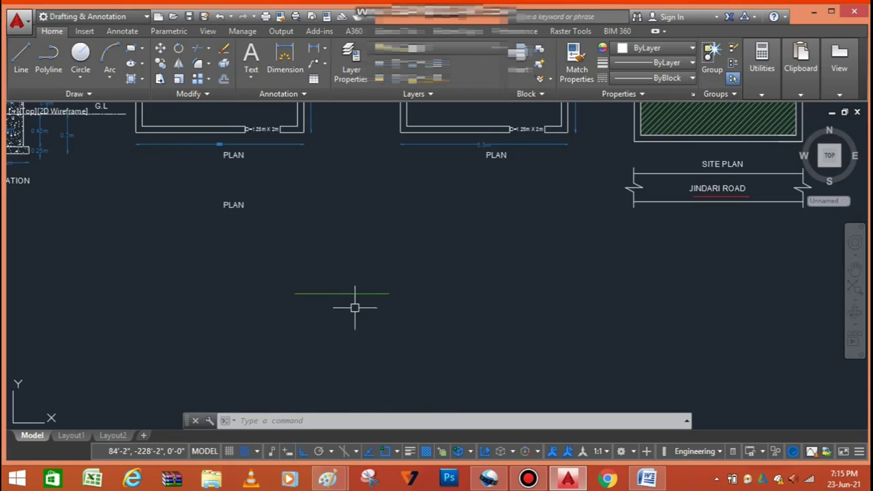
pyautogui.press('Escape')
# Step: Erase the green line using a crossing selection and E
pyautogui.click(405, 275)
pyautogui.click(253, 321)
pyautogui.write('e')
pyautogui.press('Return')
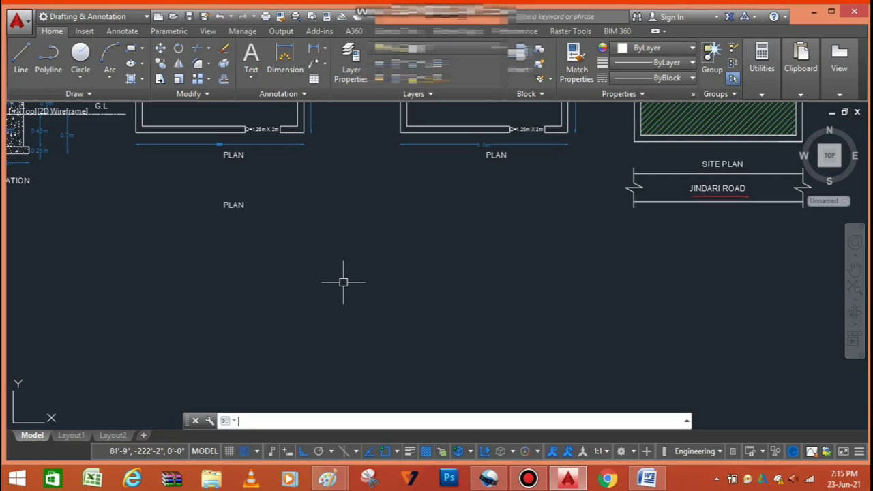
# Step: Regenerate the display and draw a rectangle below the extra PLAN label
pyautogui.press('Return')
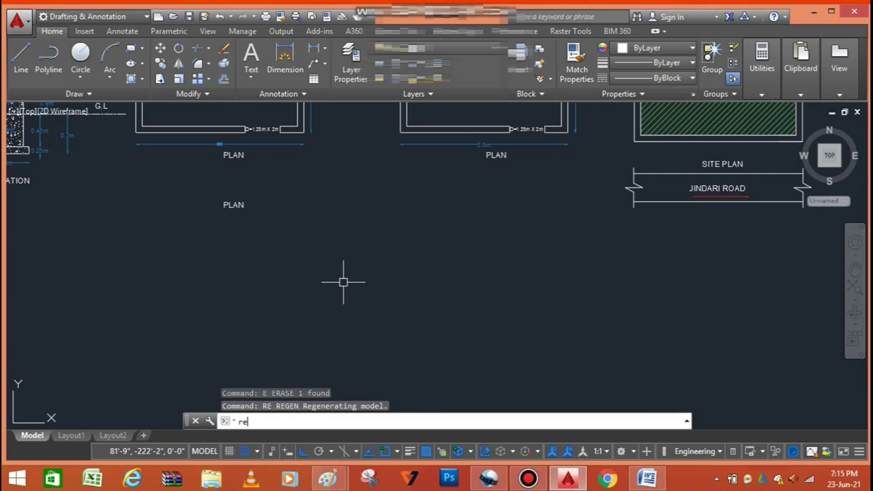
pyautogui.press('Return')
pyautogui.press('Return')
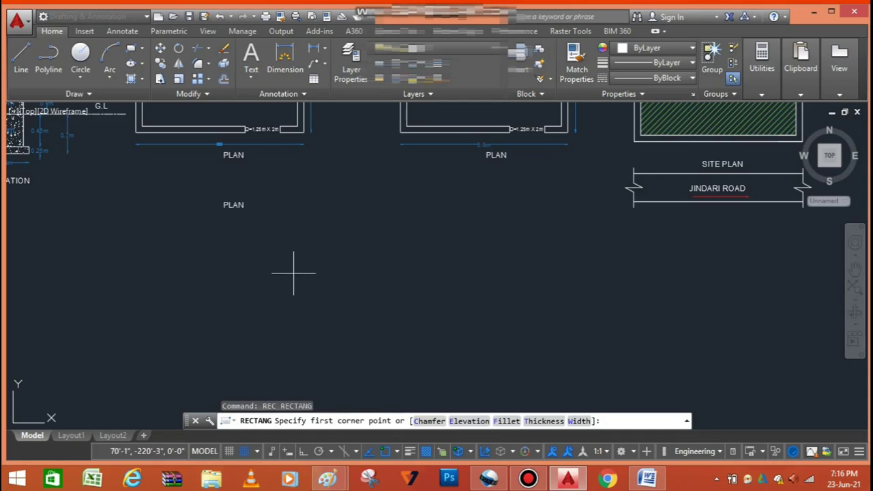
pyautogui.click(294, 273)
pyautogui.click(454, 325)
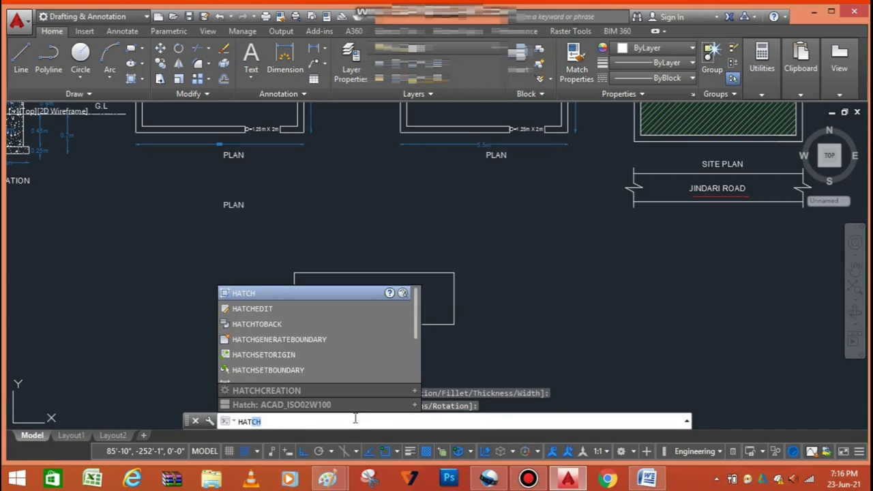
# Step: Fill the rectangle's interior with the BRICK hatch pattern
pyautogui.press('space')
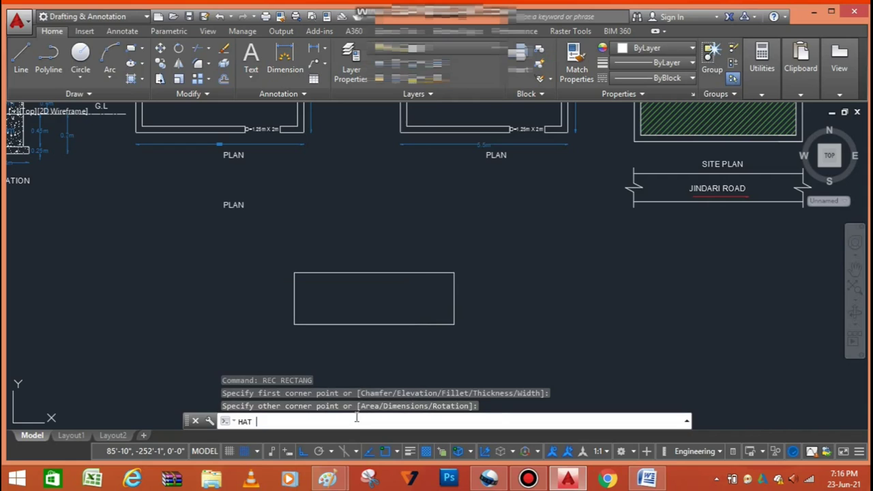
pyautogui.press('Return')
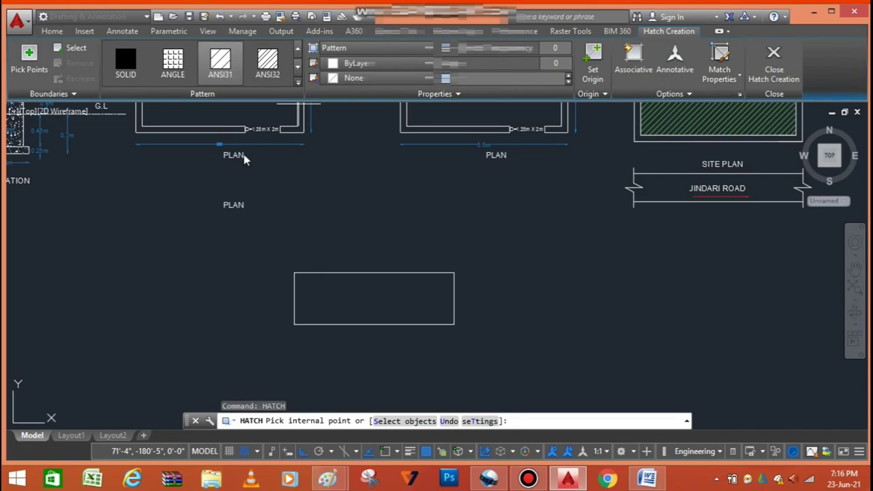
pyautogui.click(297, 81)
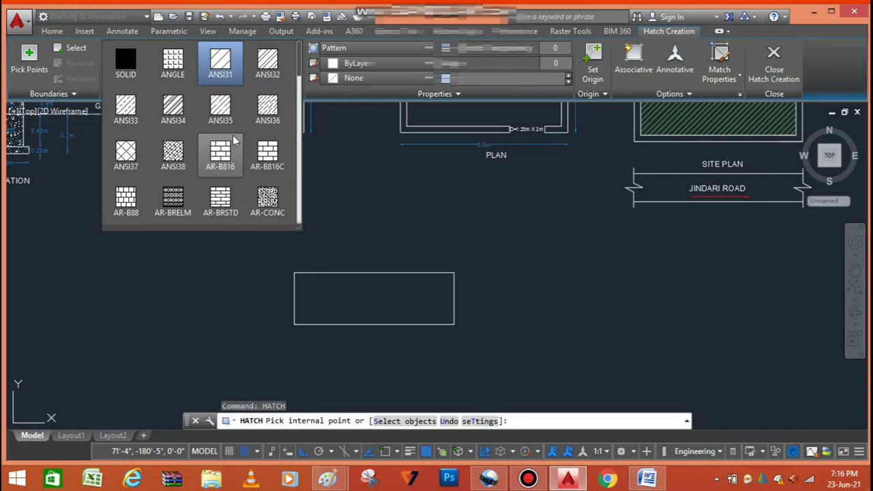
pyautogui.scroll(-2, 234, 143)
pyautogui.scroll(-2, 234, 150)
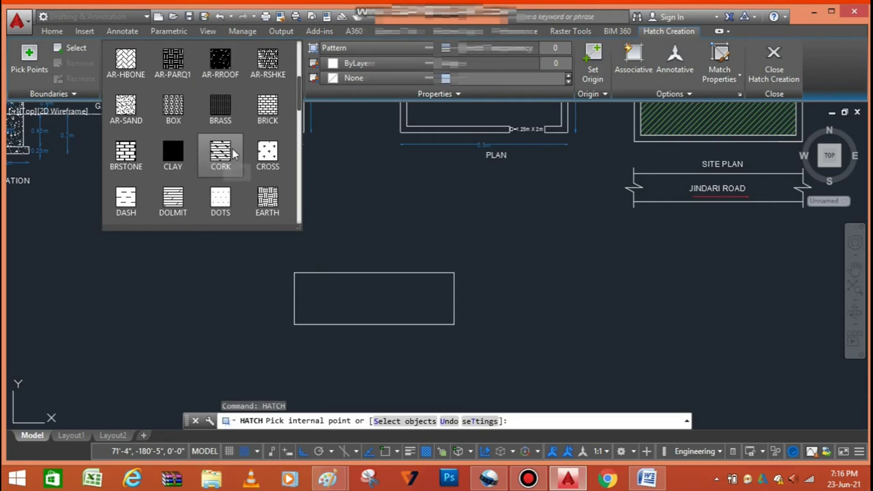
pyautogui.click(268, 109)
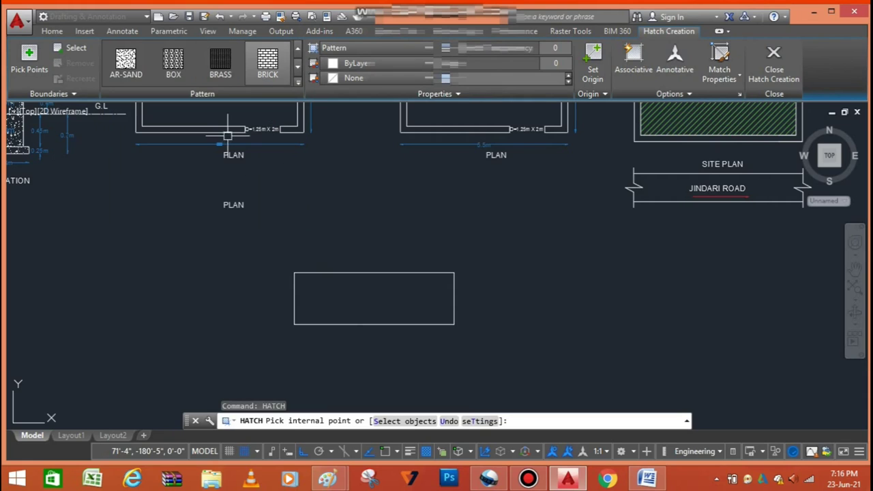
pyautogui.click(374, 298)
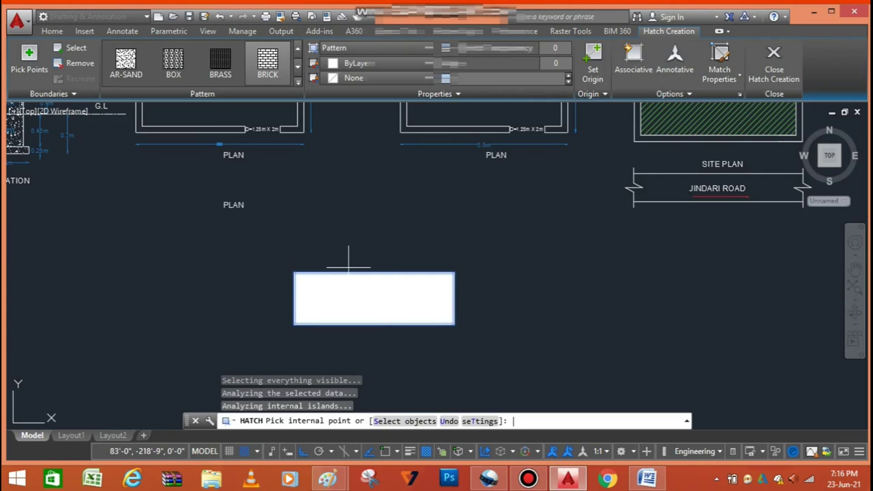
pyautogui.press('Return')
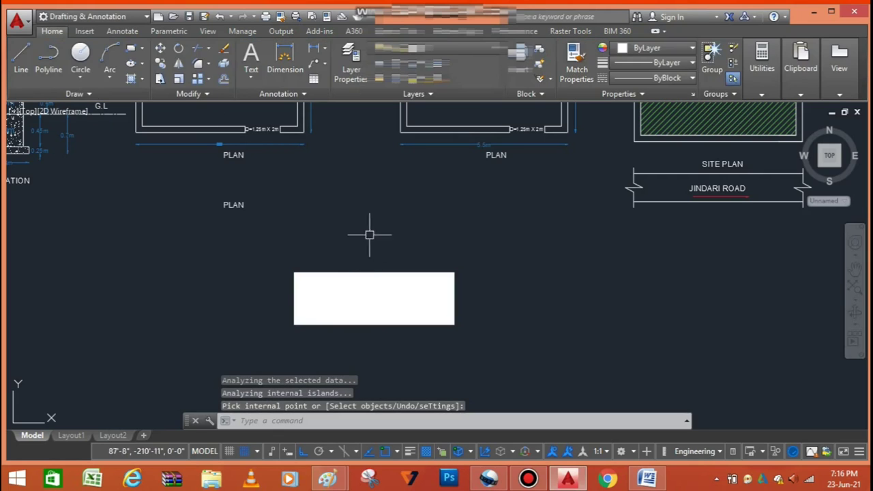
pyautogui.scroll(4, 369, 300)
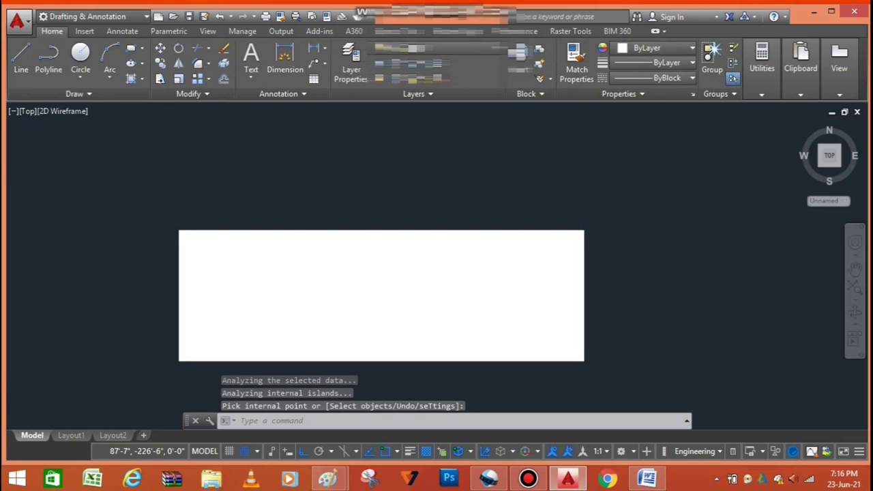
pyautogui.scroll(3, 382, 293)
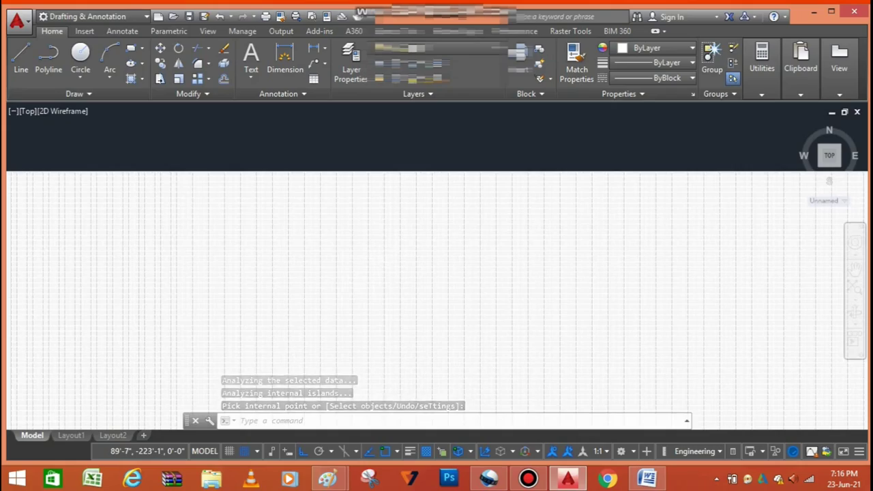
pyautogui.scroll(2, 386, 254)
pyautogui.scroll(1, 386, 255)
pyautogui.scroll(2, 386, 255)
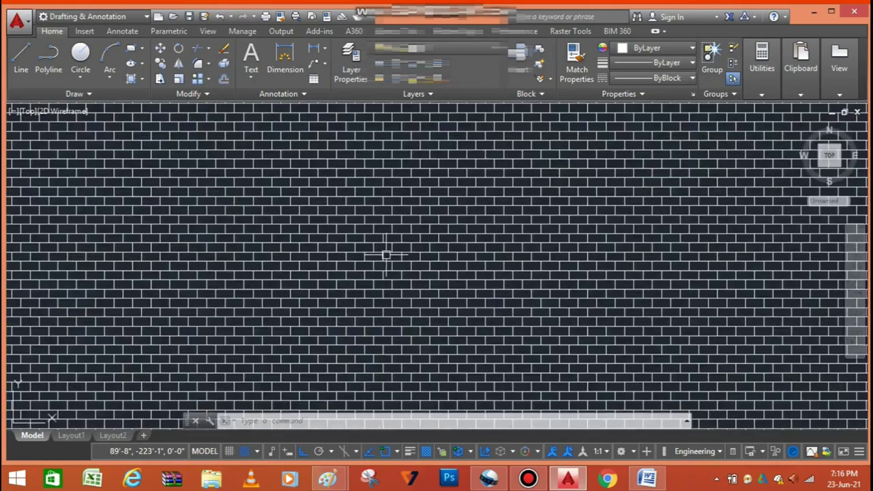
pyautogui.scroll(1, 386, 255)
pyautogui.scroll(-3, 386, 255)
pyautogui.scroll(-3, 387, 256)
pyautogui.scroll(-2, 387, 255)
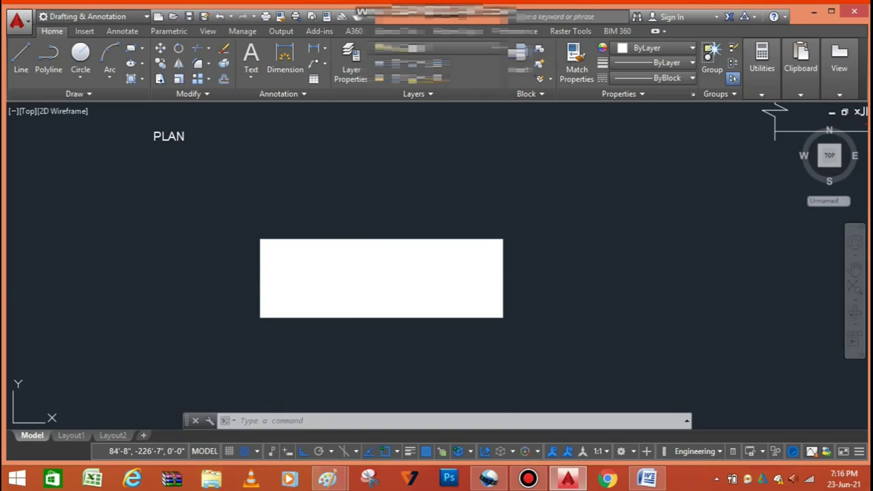
pyautogui.click(386, 256)
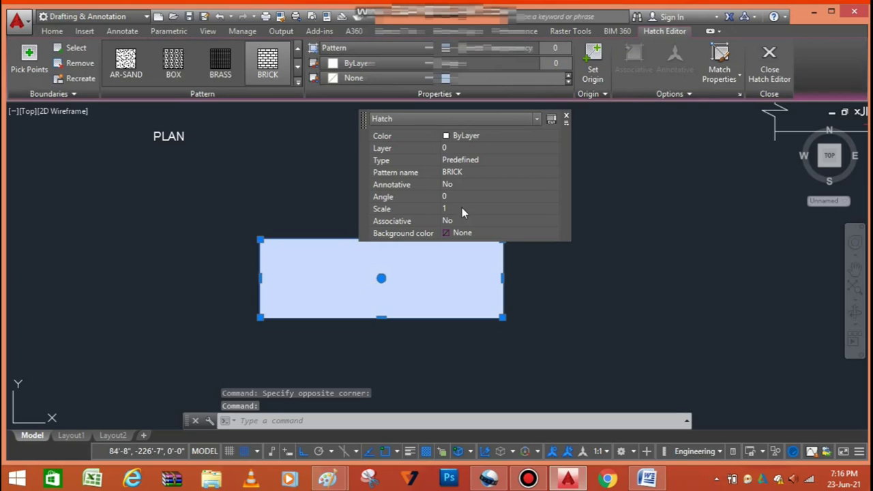
# Step: Change the brick hatch scale from 1 to 20 in Quick Properties
pyautogui.click(464, 208)
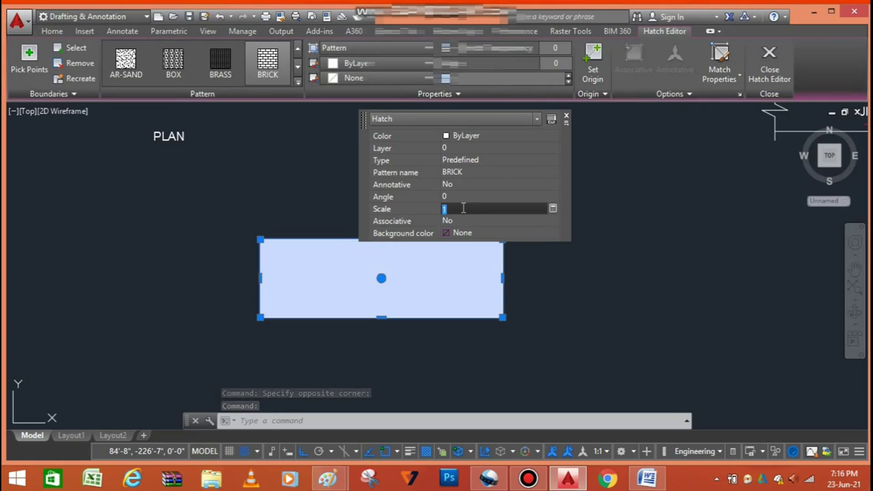
pyautogui.press('Return')
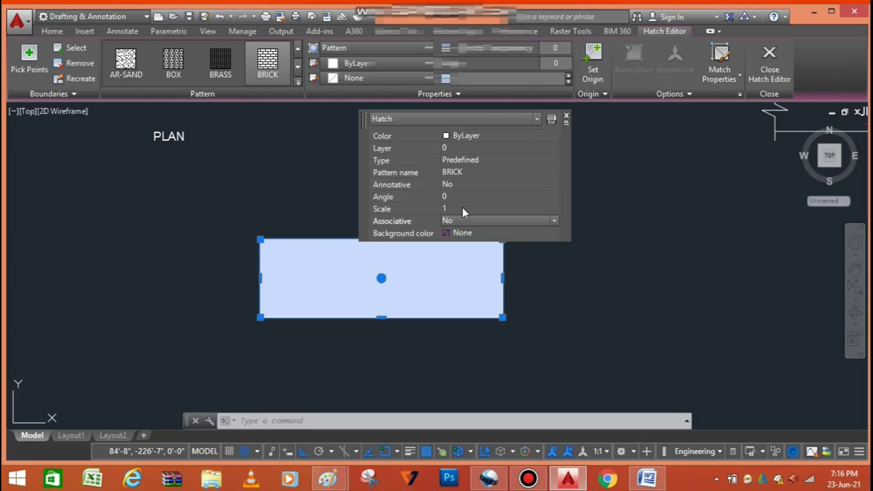
pyautogui.click(463, 208)
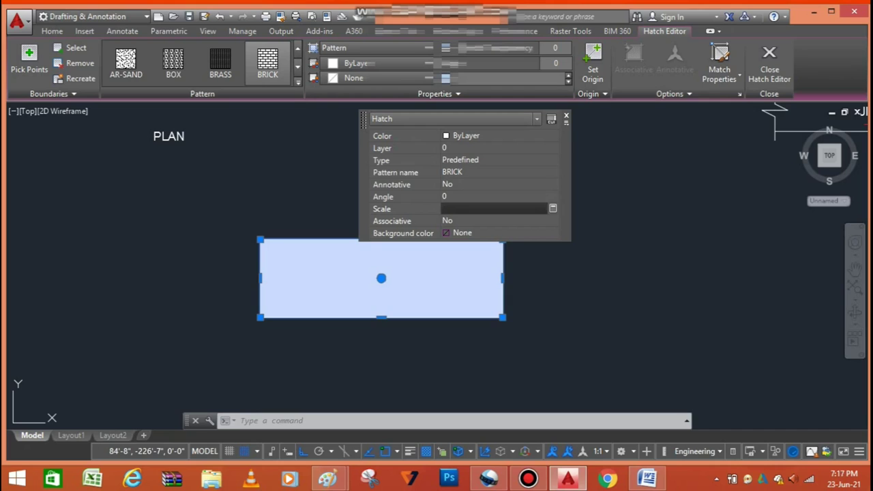
pyautogui.write('20')
pyautogui.press('Return')
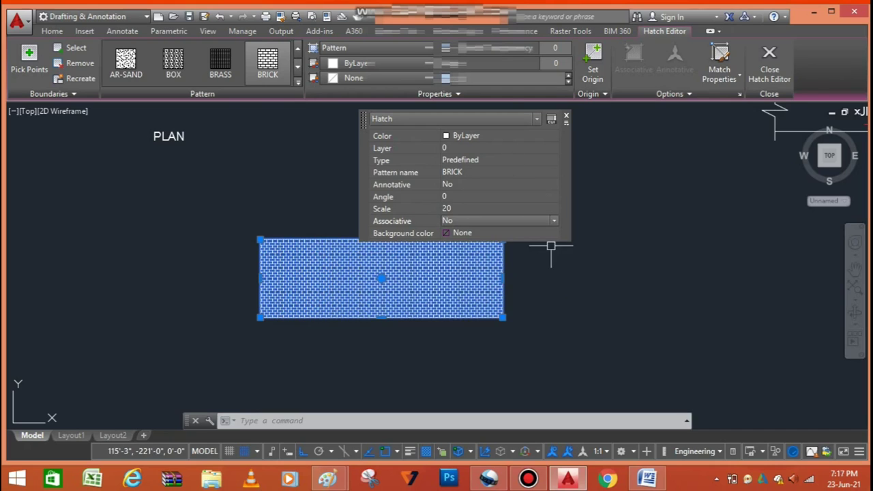
# Step: Reselect the hatch, raise its scale to 40, and deselect it
pyautogui.scroll(2, 358, 280)
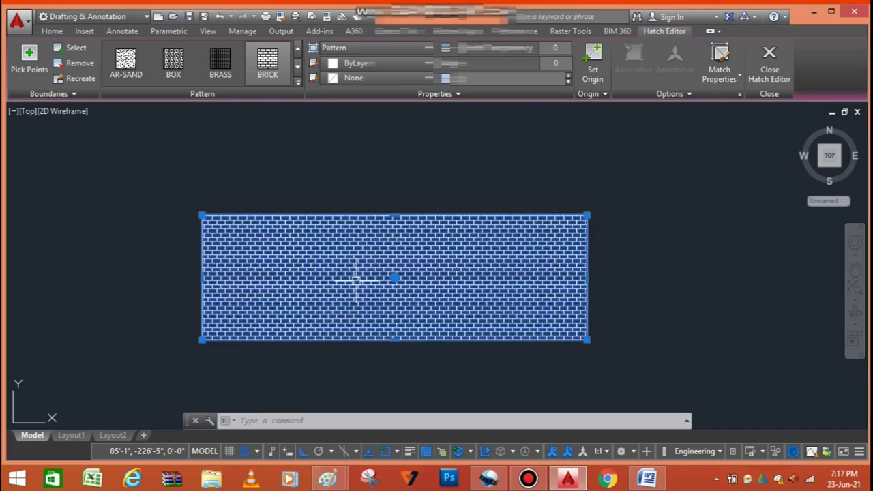
pyautogui.scroll(3, 358, 279)
pyautogui.scroll(-3, 361, 278)
pyautogui.scroll(3, 366, 279)
pyautogui.scroll(-3, 370, 280)
pyautogui.scroll(-3, 398, 232)
pyautogui.scroll(3, 401, 254)
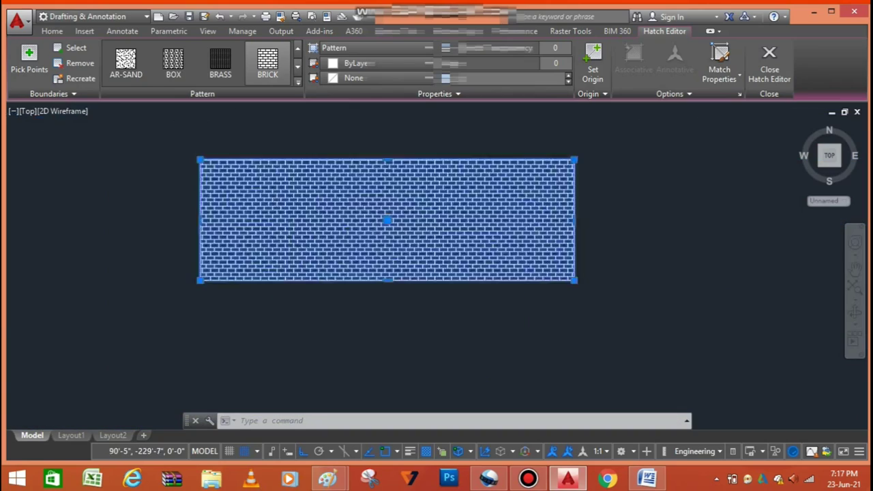
pyautogui.scroll(2, 404, 258)
pyautogui.scroll(-4, 298, 264)
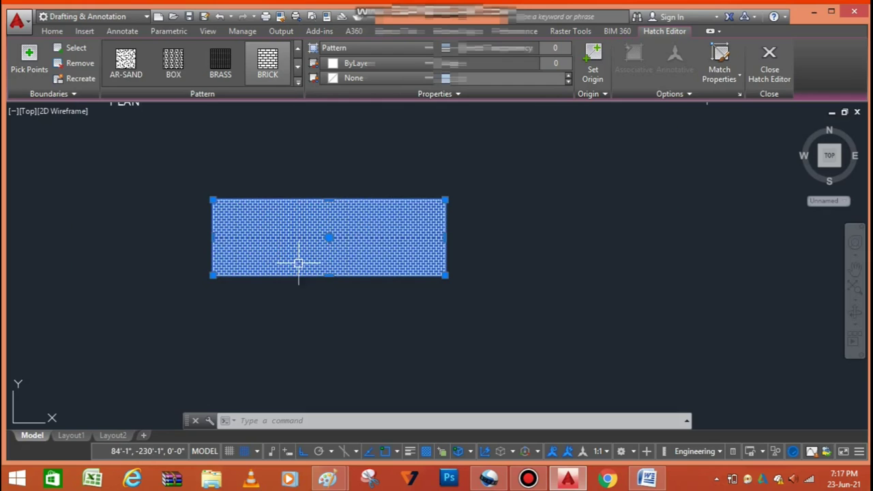
pyautogui.scroll(3, 298, 263)
pyautogui.scroll(-3, 417, 242)
pyautogui.scroll(3, 405, 259)
pyautogui.scroll(1, 352, 258)
pyautogui.scroll(-3, 353, 258)
pyautogui.scroll(-2, 353, 258)
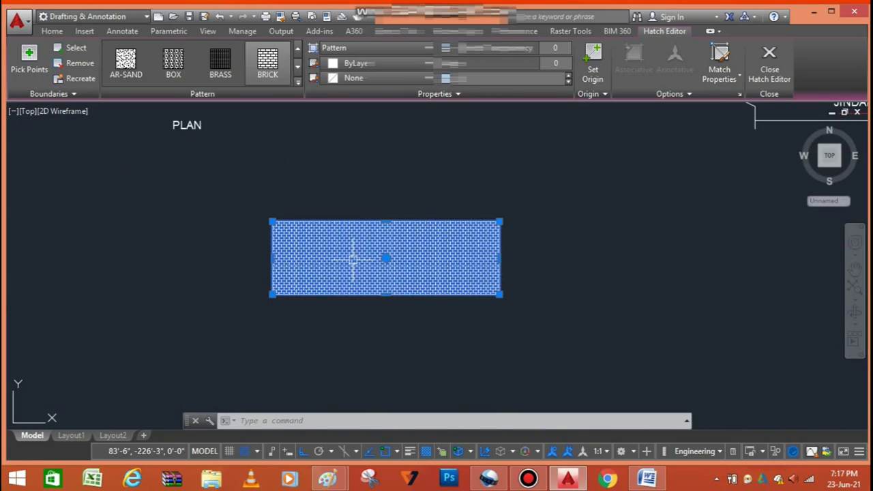
pyautogui.scroll(2, 357, 253)
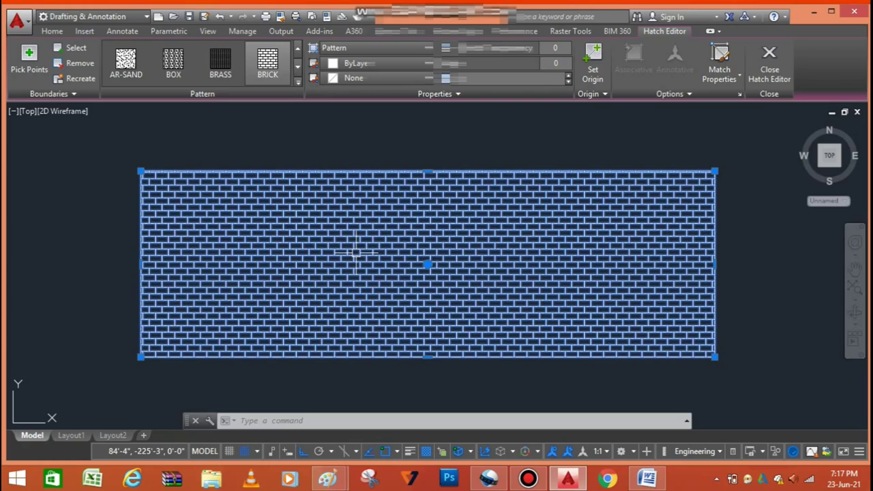
pyautogui.click(444, 218)
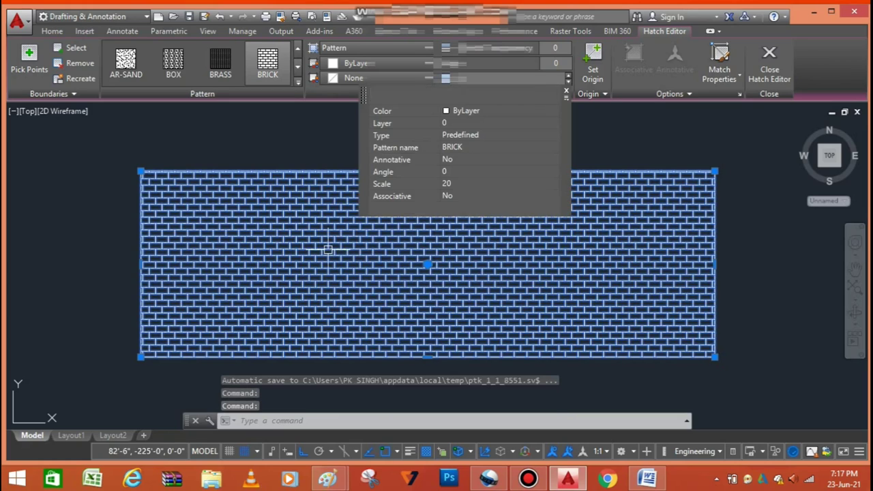
pyautogui.click(473, 183)
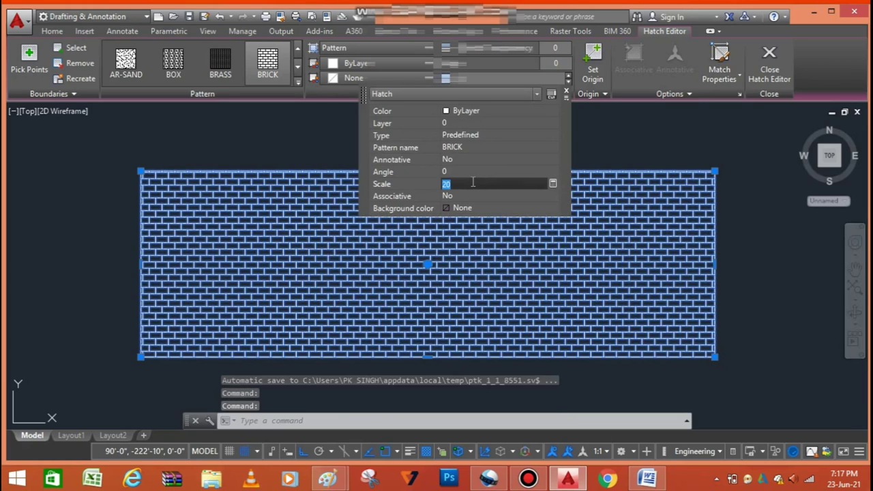
pyautogui.write('40')
pyautogui.press('Return')
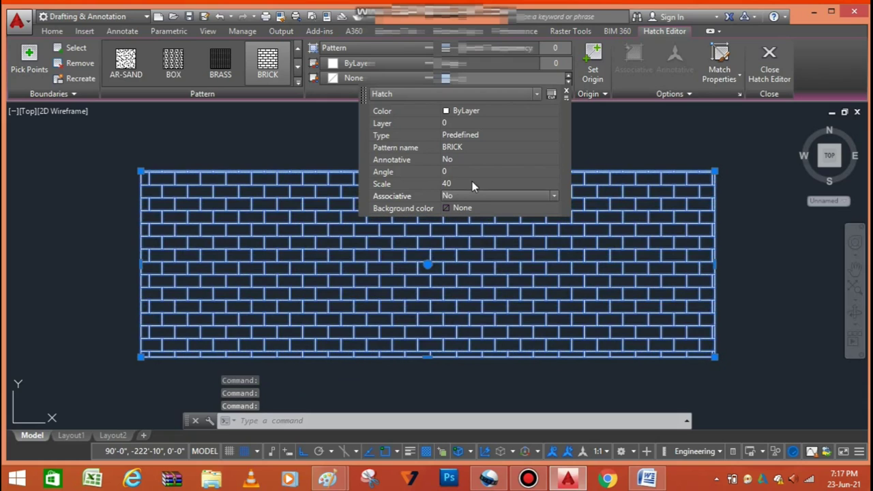
pyautogui.press('Escape')
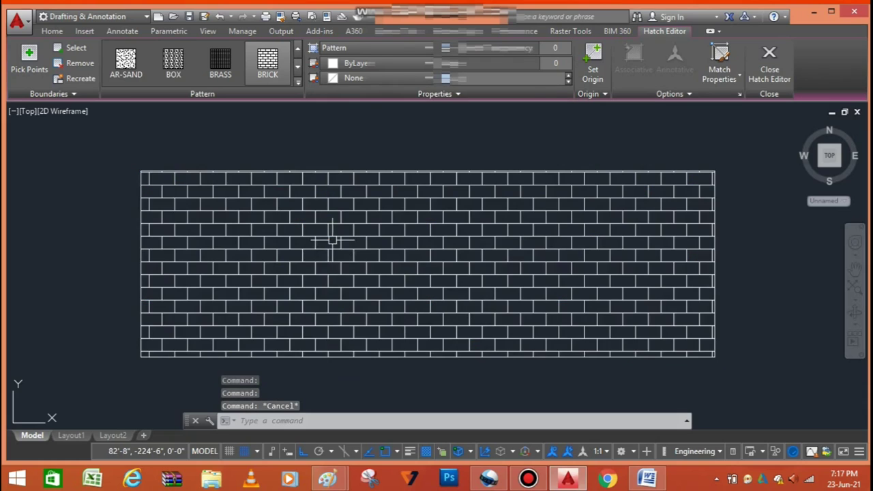
pyautogui.scroll(-2, 377, 219)
pyautogui.scroll(-4, 379, 232)
pyautogui.scroll(4, 382, 241)
pyautogui.scroll(-2, 383, 244)
pyautogui.scroll(2, 383, 246)
pyautogui.scroll(-2, 383, 245)
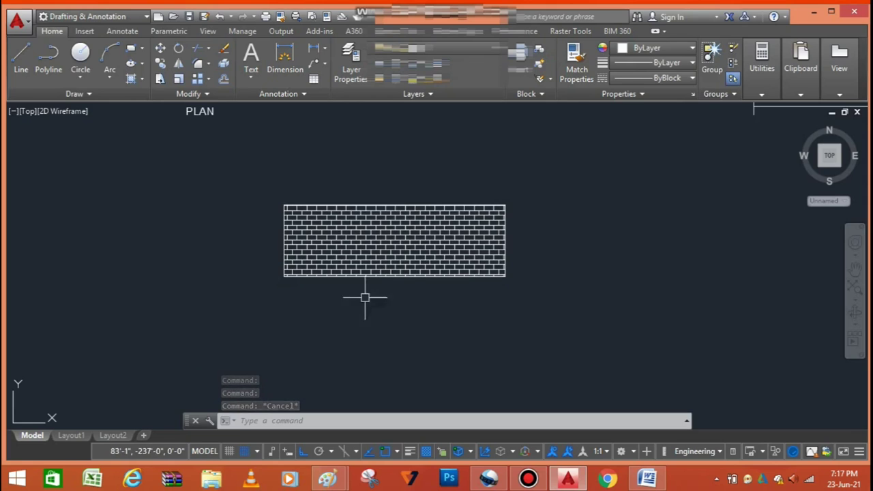
# Step: Erase the brick-hatched rectangle, then undo with Ctrl+Z to restore it
pyautogui.click(554, 183)
pyautogui.click(192, 355)
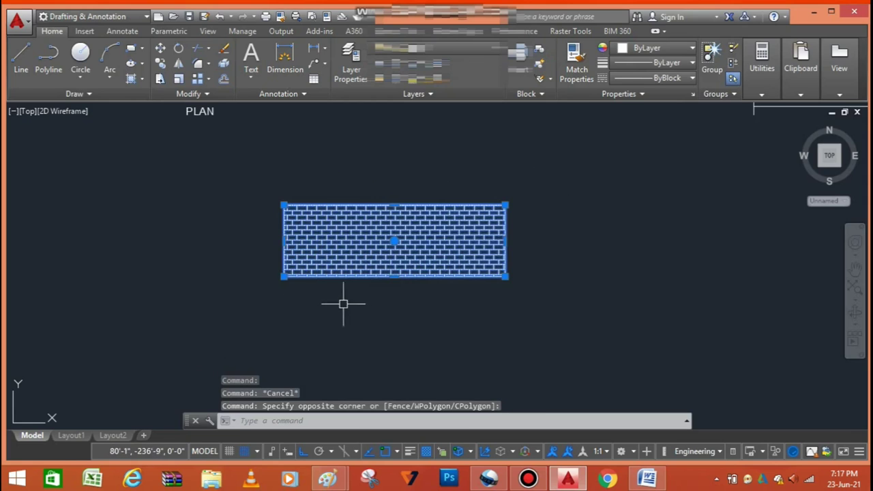
pyautogui.write('e')
pyautogui.press('Return')
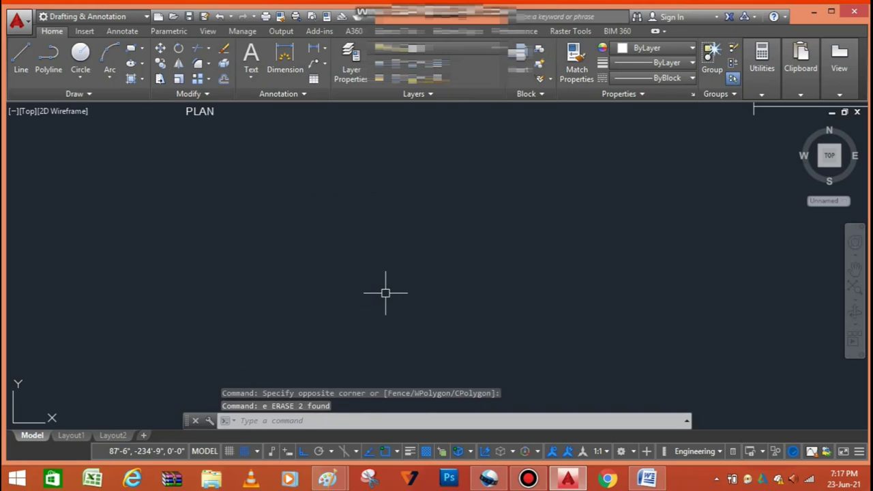
pyautogui.scroll(-2, 357, 287)
pyautogui.scroll(2, 357, 286)
pyautogui.scroll(-2, 365, 281)
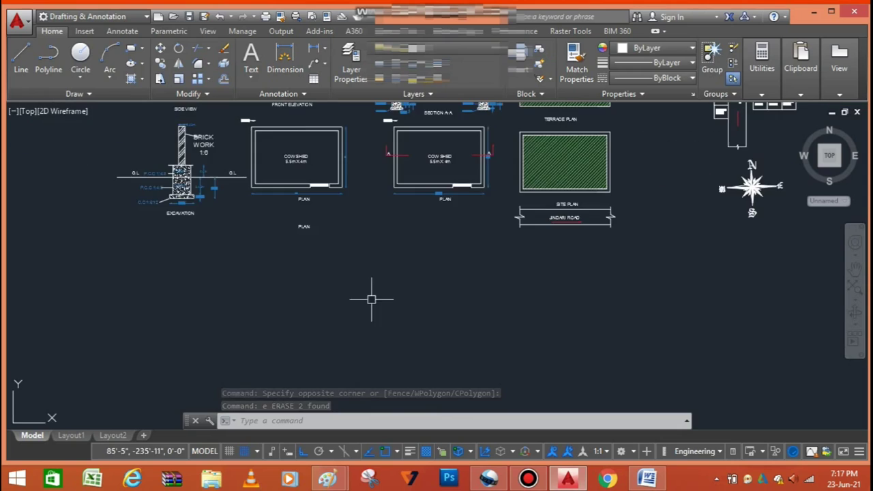
pyautogui.scroll(2, 382, 293)
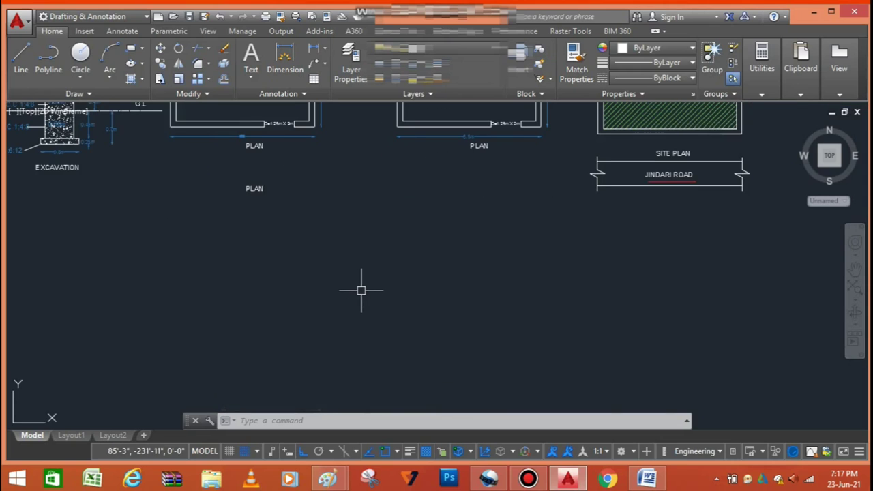
pyautogui.hotkey('ctrl', 'z')
pyautogui.hotkey('ctrl', 'z')
# Step: Select the brick hatch with crossing windows
pyautogui.scroll(3, 368, 283)
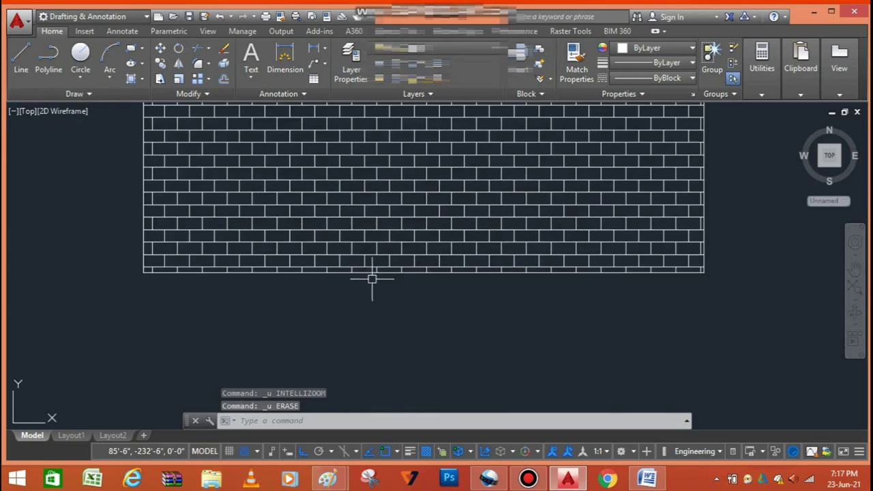
pyautogui.scroll(-2, 372, 278)
pyautogui.click(591, 168)
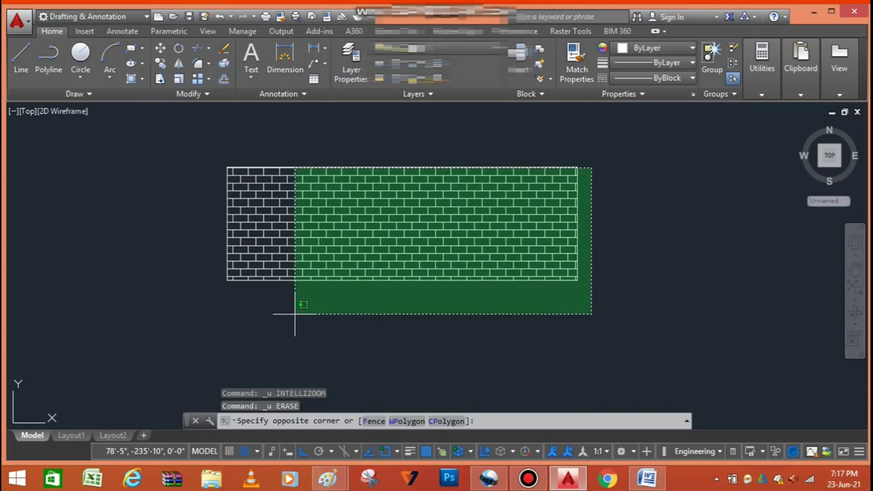
pyautogui.click(296, 314)
pyautogui.click(639, 156)
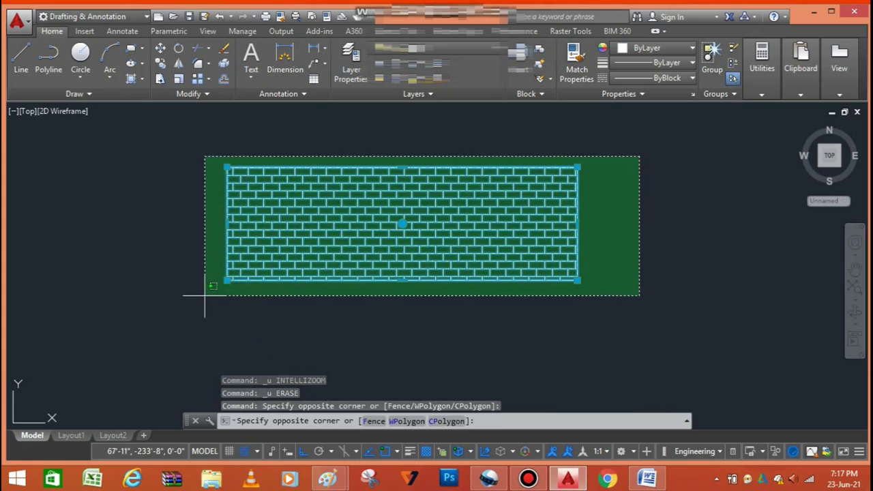
pyautogui.click(205, 296)
pyautogui.scroll(-4, 323, 309)
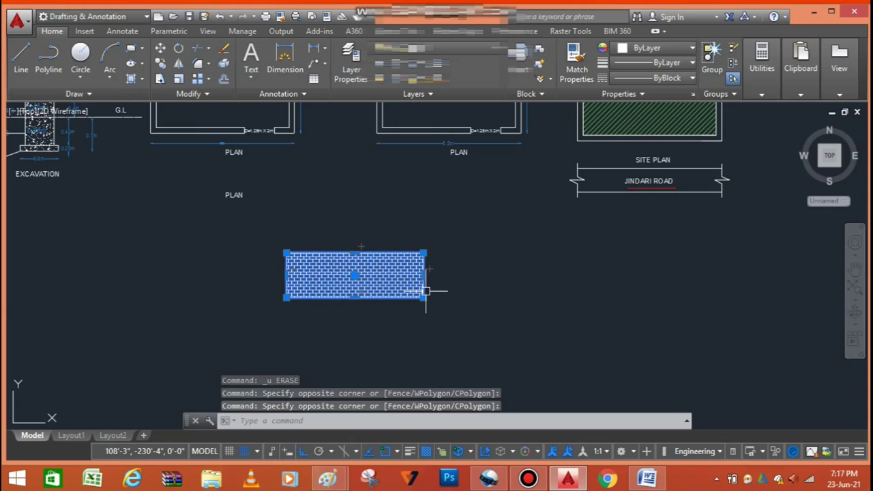
# Step: Move the brick hatch down and to the left with the M command
pyautogui.write('m')
pyautogui.press('Return')
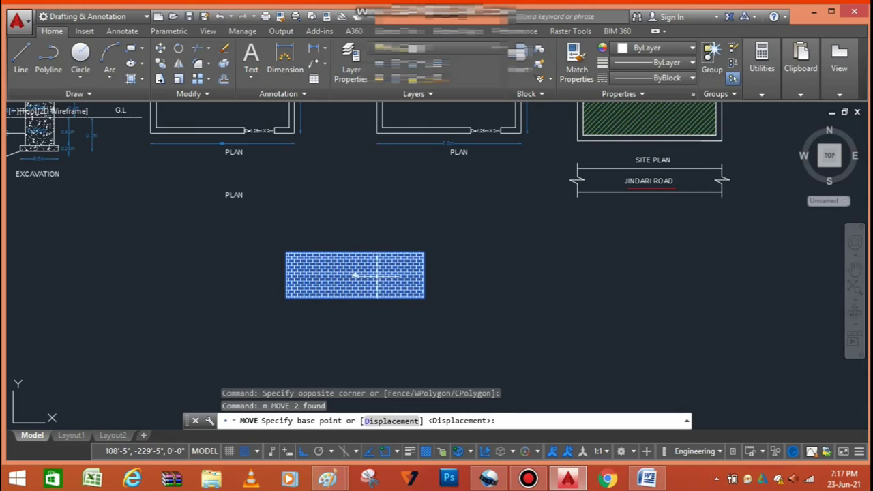
pyautogui.click(355, 275)
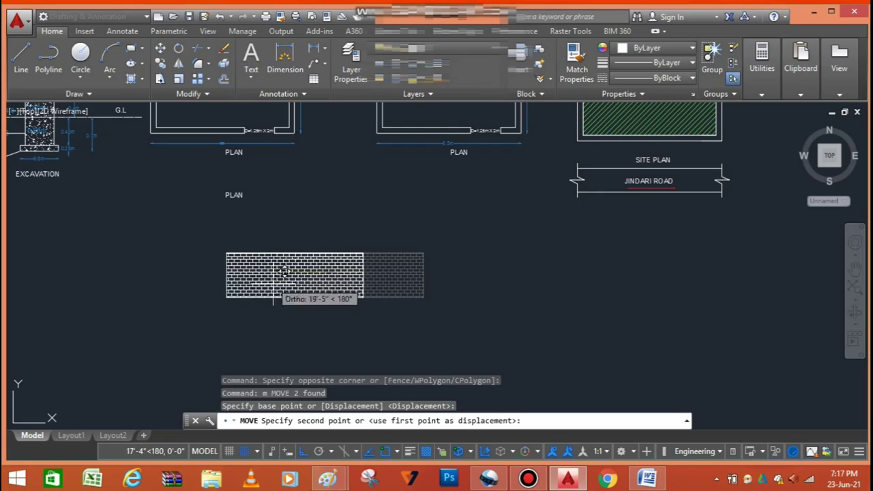
pyautogui.scroll(-2, 293, 316)
pyautogui.scroll(-2, 344, 320)
pyautogui.scroll(3, 345, 328)
pyautogui.scroll(3, 348, 341)
pyautogui.click(349, 374)
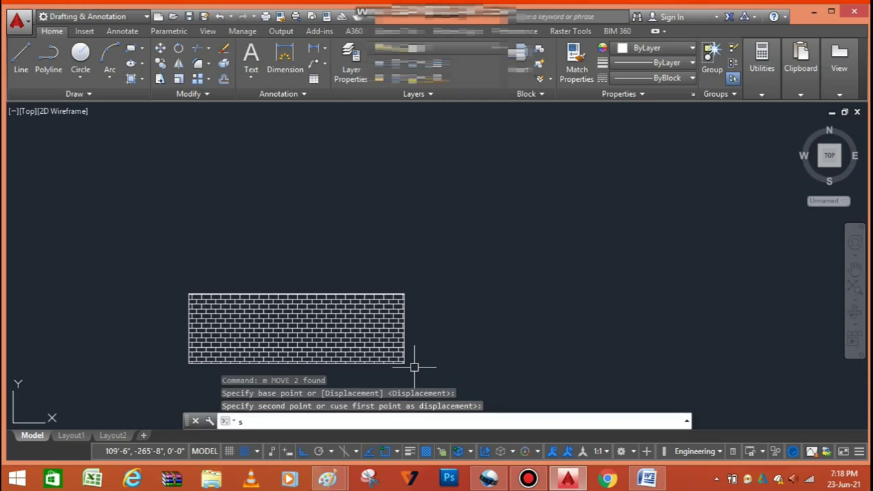
# Step: Scale the brick hatch by factor 10 from its bottom-right corner using SC
pyautogui.write('c')
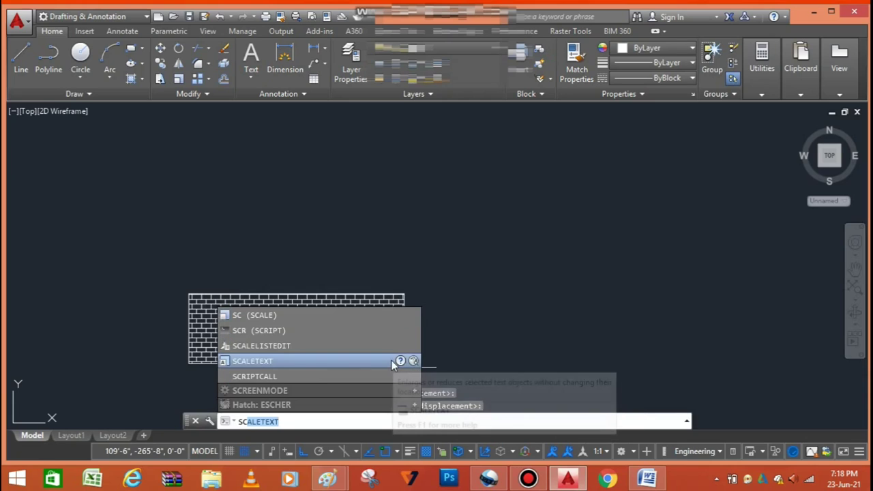
pyautogui.press('space')
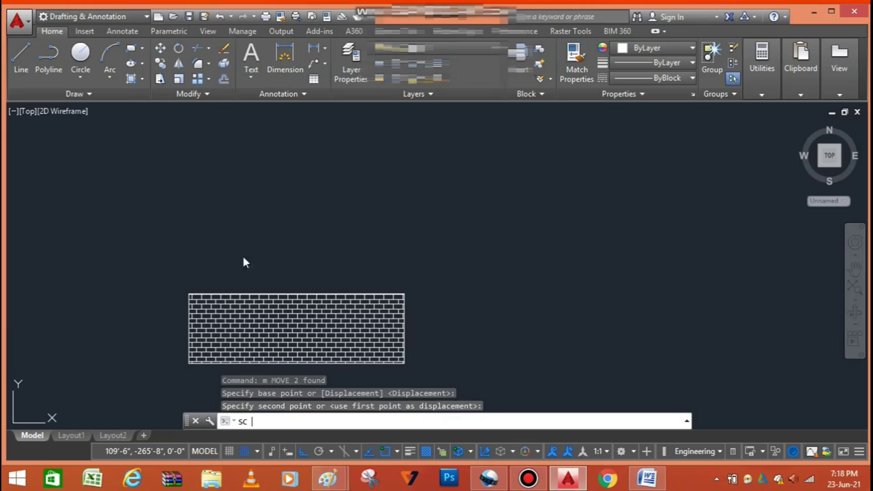
pyautogui.press('Escape')
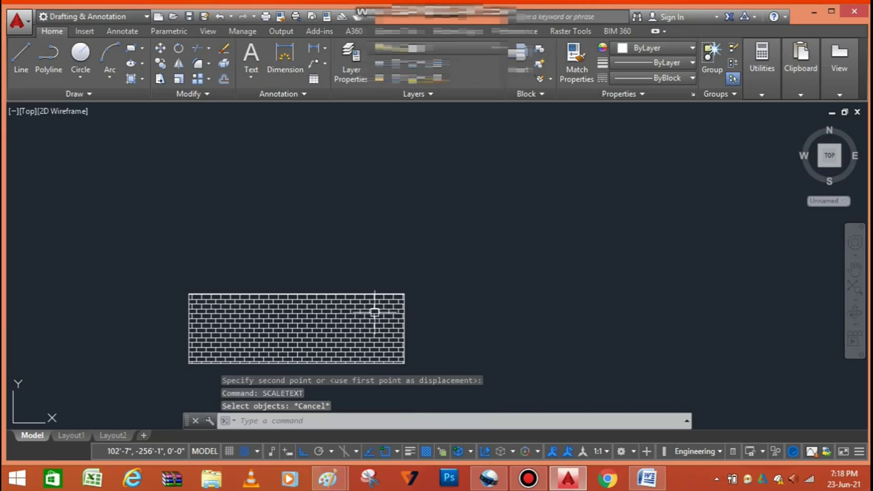
pyautogui.write('sc')
pyautogui.press('space')
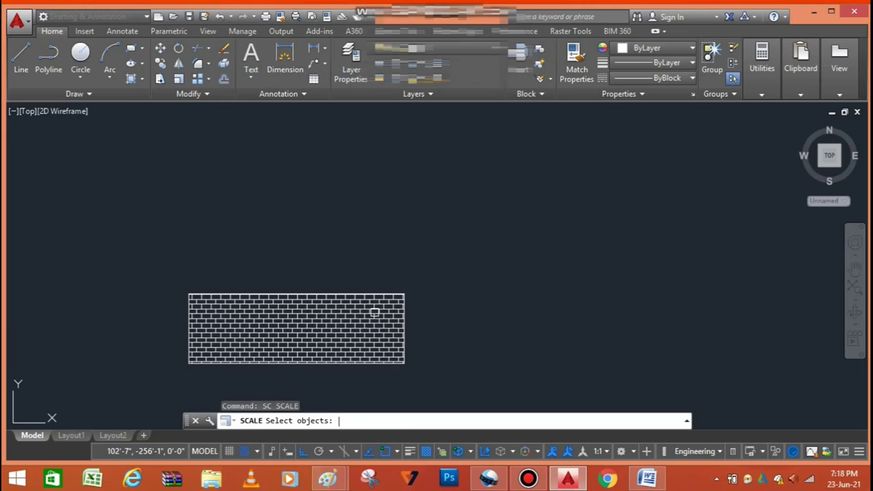
pyautogui.click(331, 322)
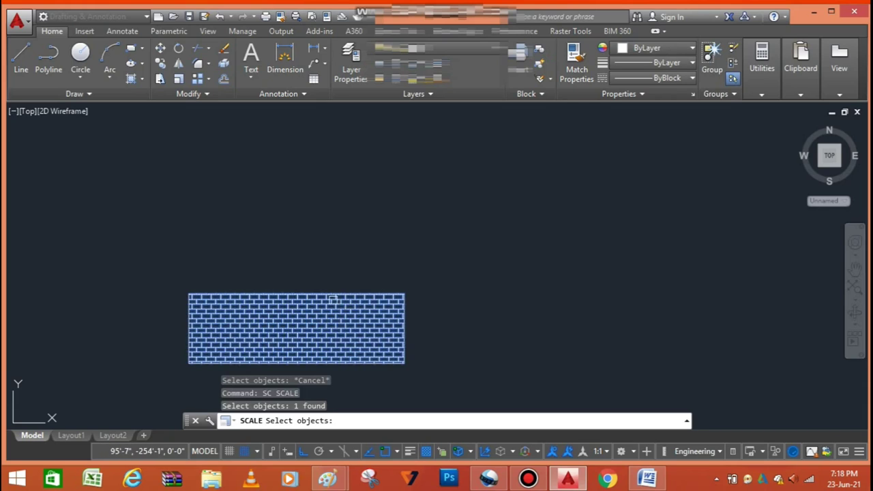
pyautogui.press('Return')
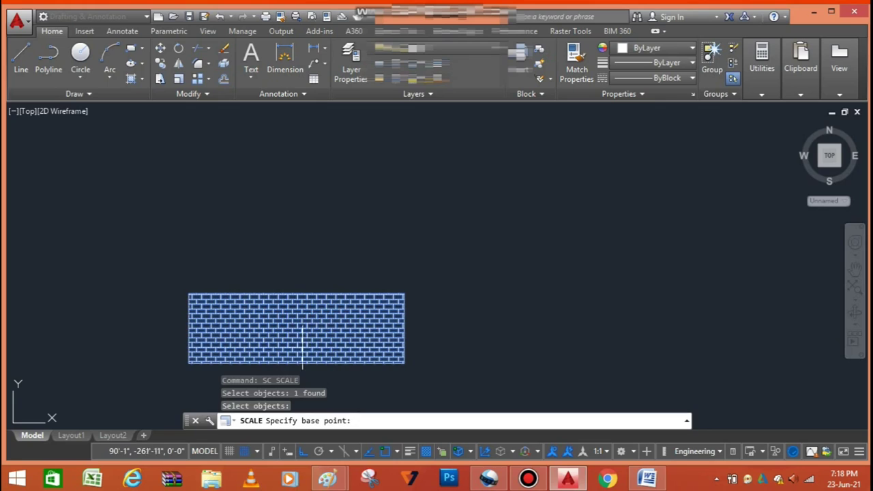
pyautogui.click(404, 364)
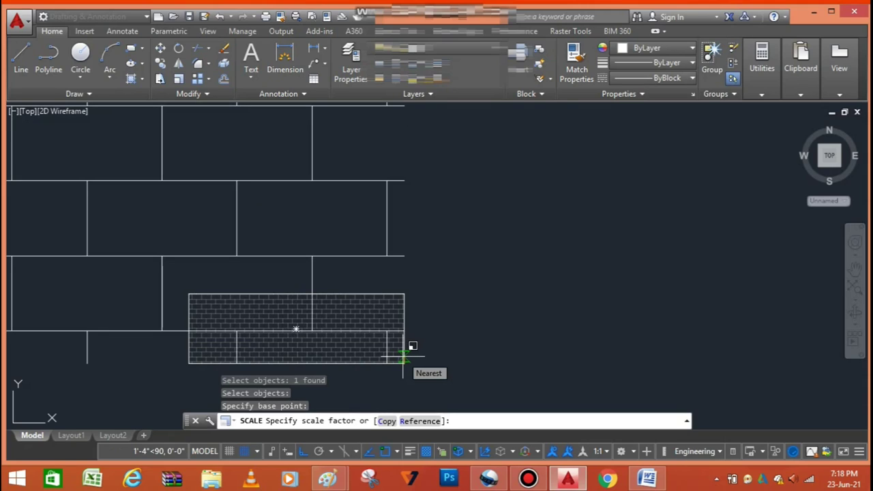
pyautogui.write('10')
pyautogui.press('Return')
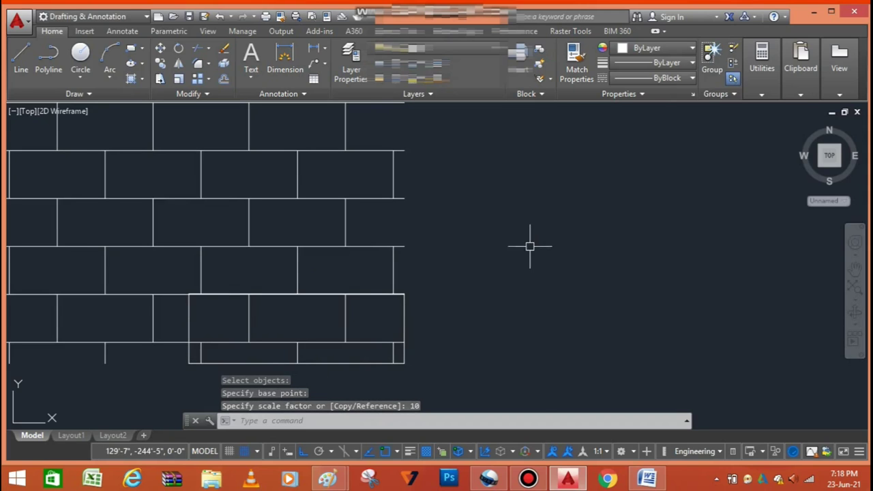
pyautogui.scroll(-5, 539, 273)
pyautogui.scroll(-2, 539, 273)
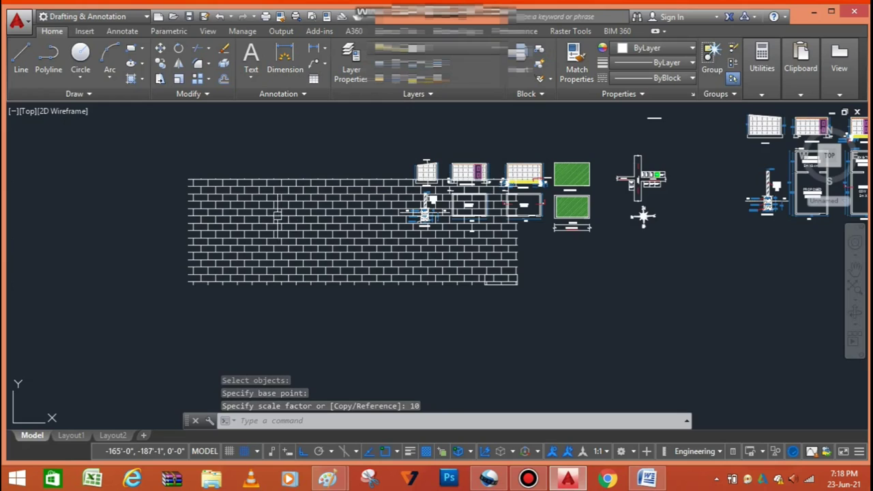
# Step: Erase the enlarged brick hatch with a crossing window and E, leaving its outline
pyautogui.scroll(2, 285, 211)
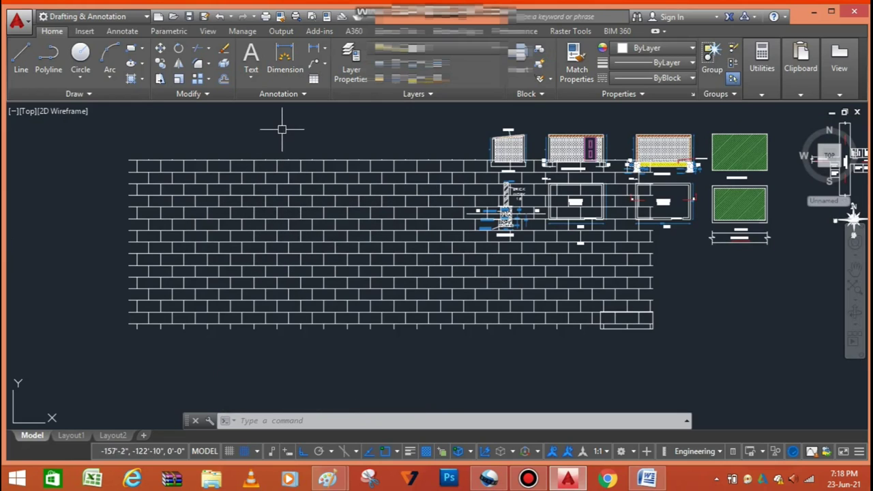
pyautogui.click(276, 128)
pyautogui.click(126, 325)
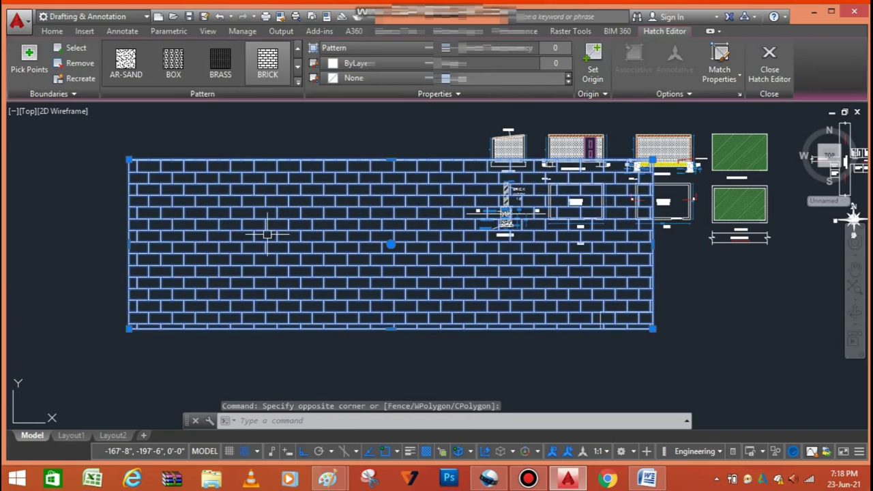
pyautogui.write('e')
pyautogui.press('Return')
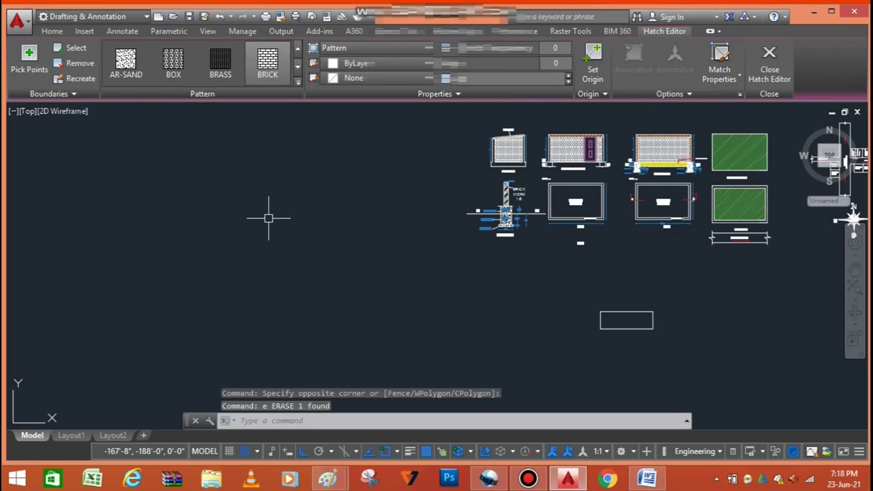
pyautogui.scroll(-5, 225, 245)
pyautogui.scroll(5, 337, 293)
pyautogui.scroll(4, 384, 300)
pyautogui.scroll(-2, 405, 321)
pyautogui.scroll(4, 365, 254)
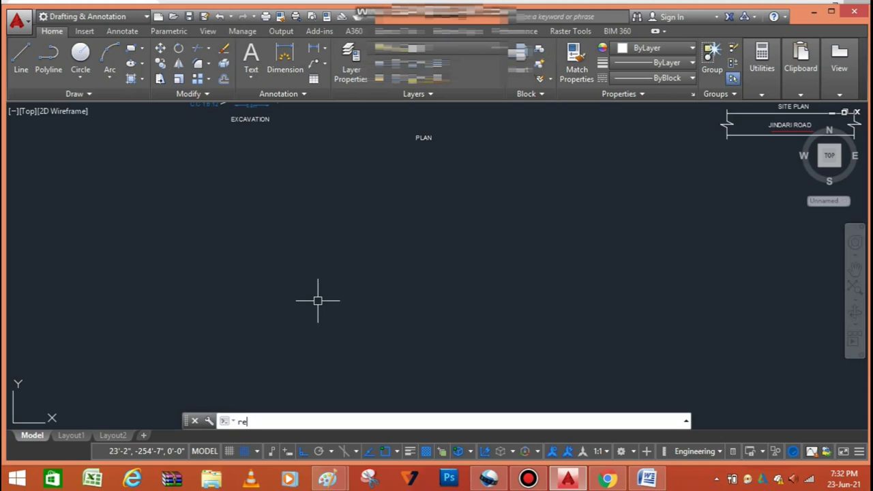
# Step: Draw a rectangle with the REC command by picking two opposite corners below the PLAN label
pyautogui.write('c')
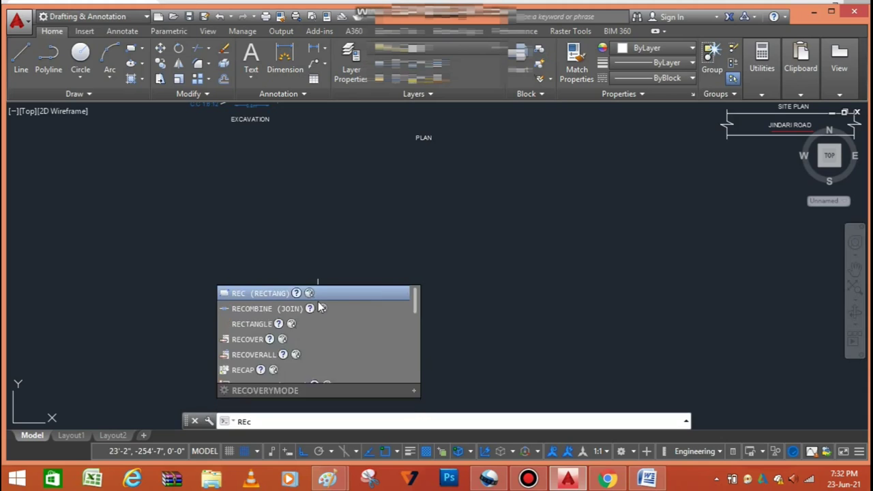
pyautogui.press('Return')
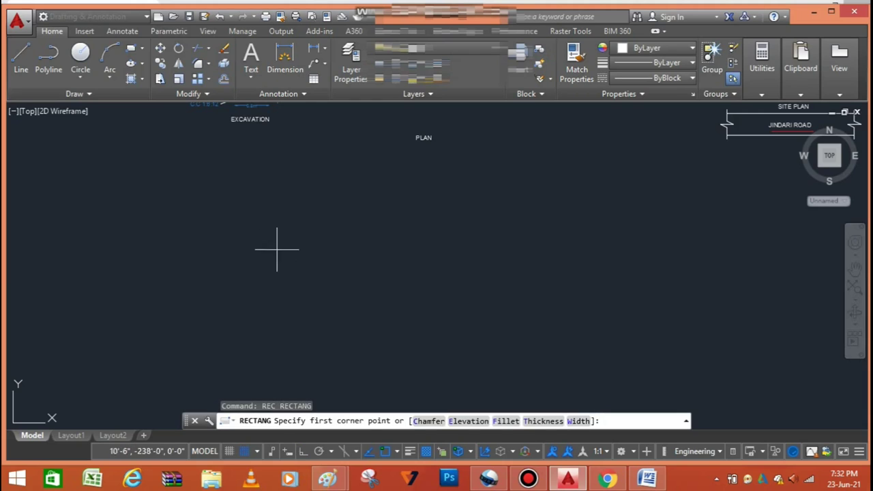
pyautogui.click(275, 261)
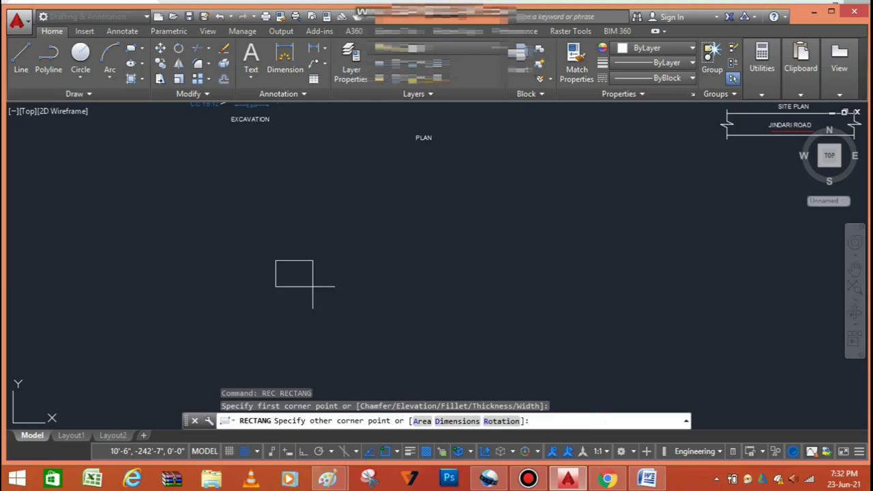
pyautogui.click(546, 372)
pyautogui.scroll(-2, 524, 248)
pyautogui.scroll(2, 486, 273)
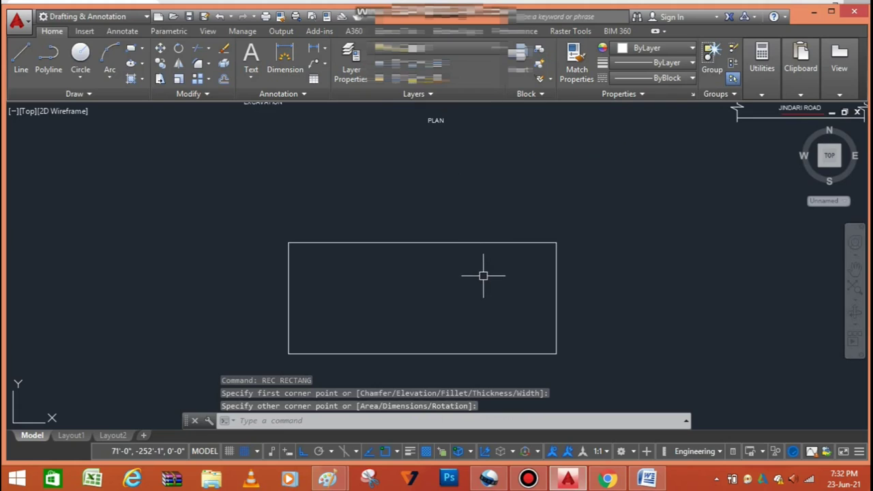
# Step: Start the CHAMFER command and pick its Distance option from the right-click menu
pyautogui.write('c')
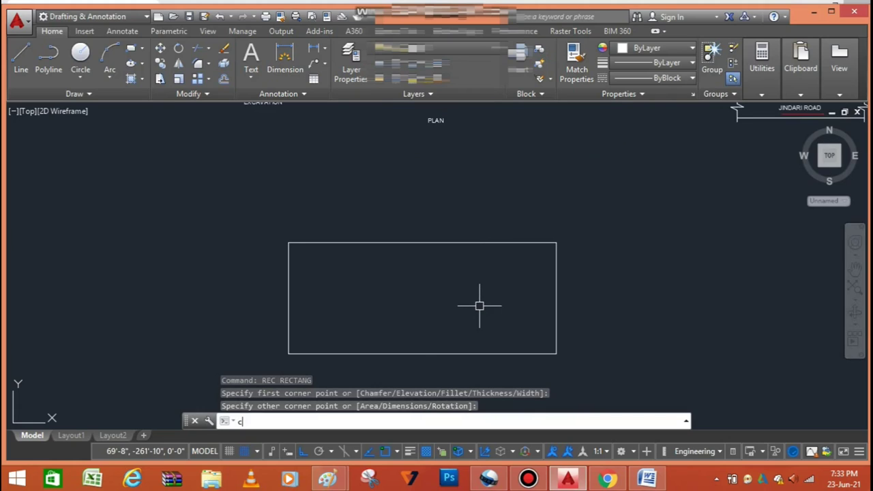
pyautogui.write('ham')
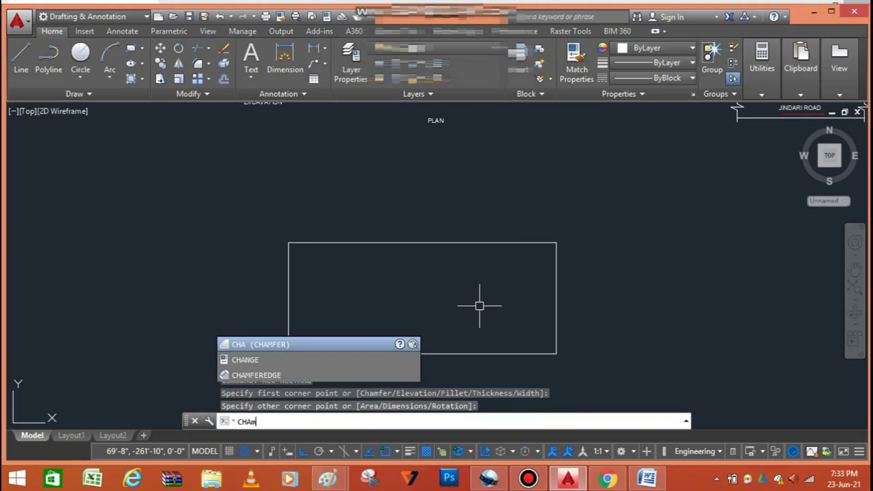
pyautogui.press('Return')
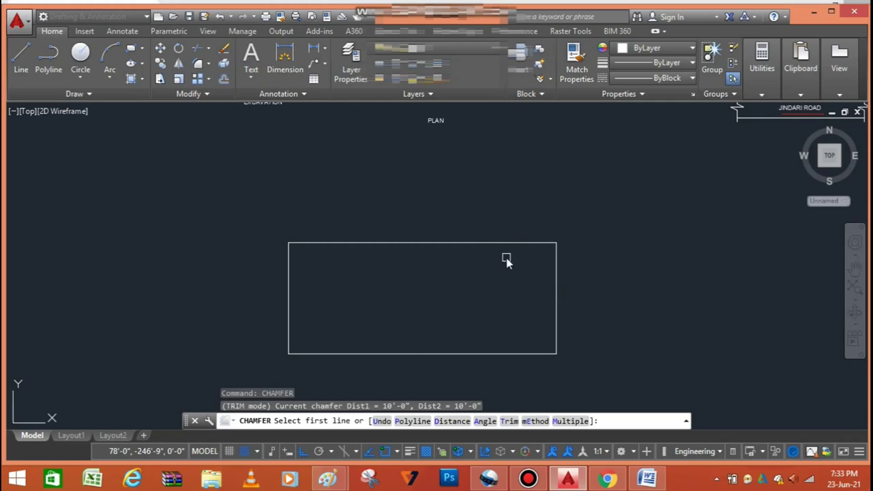
pyautogui.rightClick(507, 257)
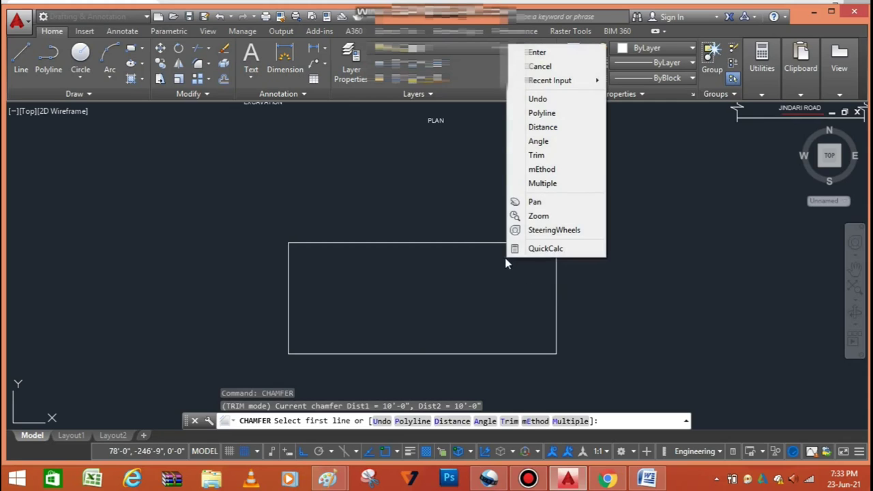
pyautogui.click(548, 129)
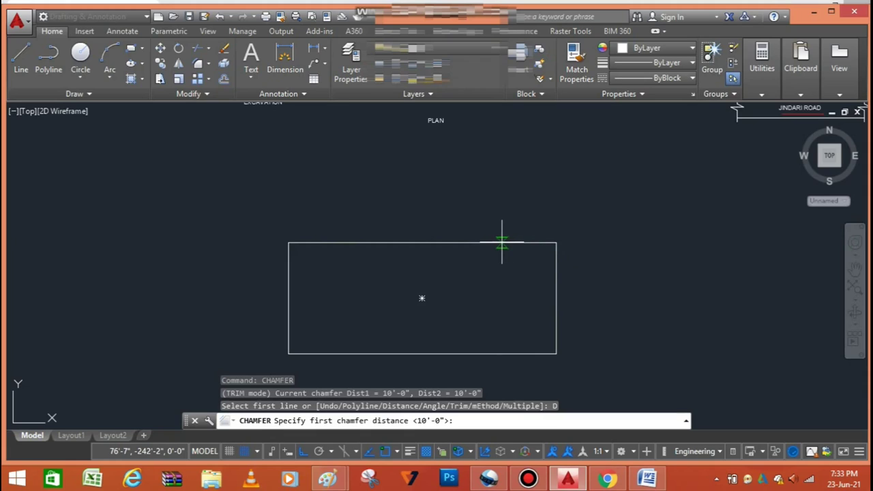
# Step: Set both chamfer distances to 2' and chamfer the corner between the top and right edges
pyautogui.write('2')
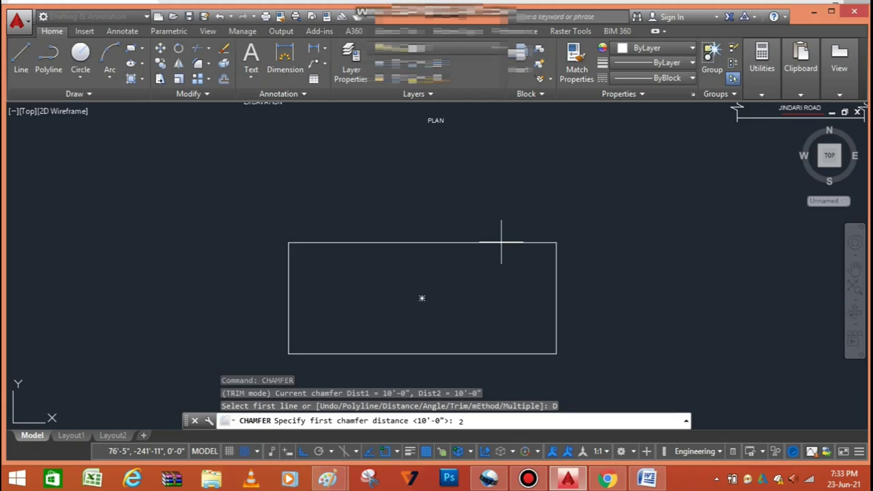
pyautogui.press('Return')
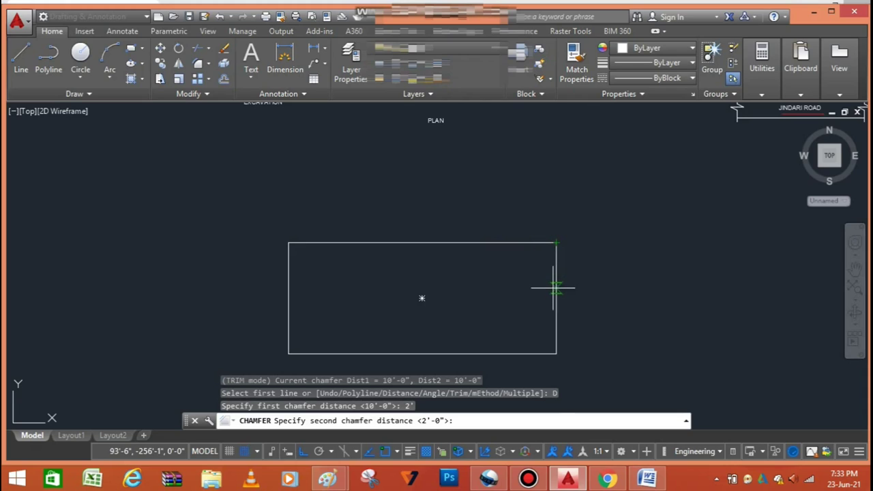
pyautogui.write('2')
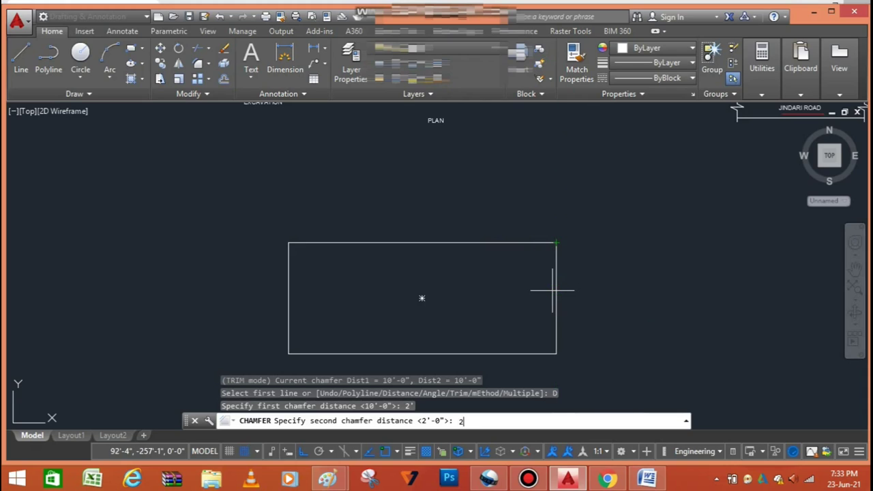
pyautogui.press('Return')
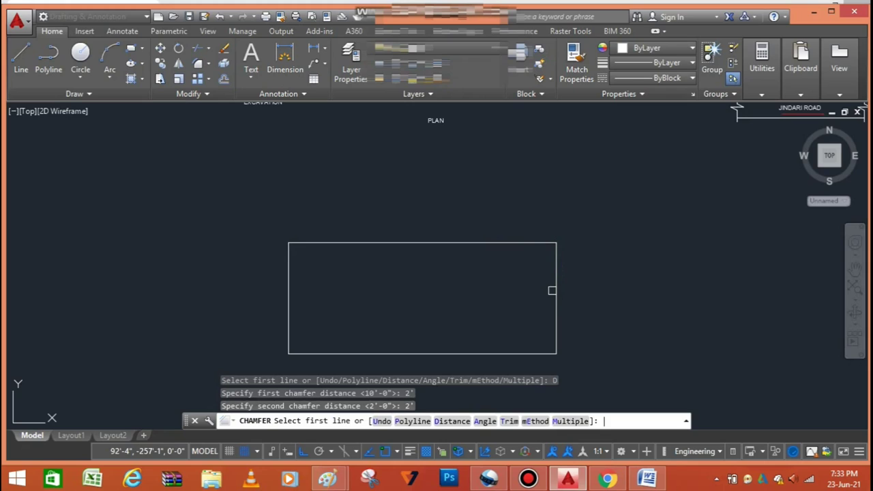
pyautogui.click(481, 242)
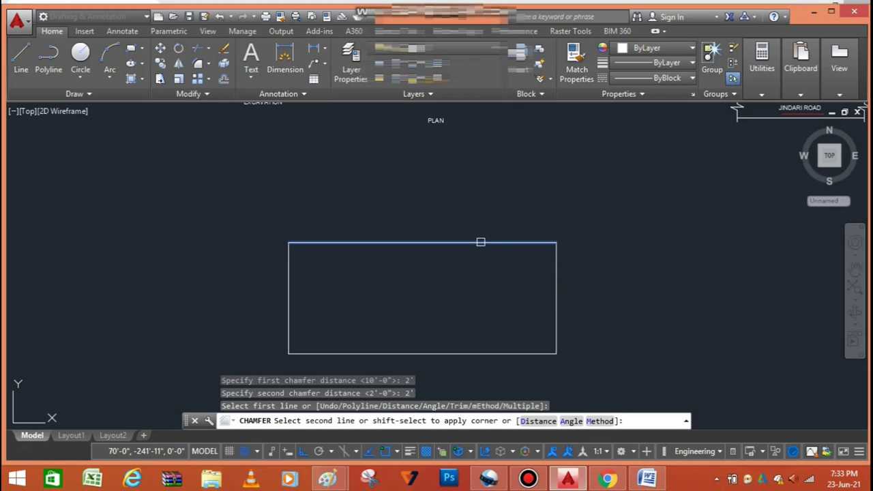
pyautogui.click(556, 290)
pyautogui.scroll(2, 557, 252)
pyautogui.scroll(5, 552, 244)
pyautogui.scroll(1, 546, 250)
pyautogui.scroll(1, 528, 232)
# Step: Restart CHAMFER with the Distance option and set both chamfer distances to 10'
pyautogui.scroll(2, 573, 228)
pyautogui.scroll(-5, 577, 222)
pyautogui.scroll(-4, 577, 221)
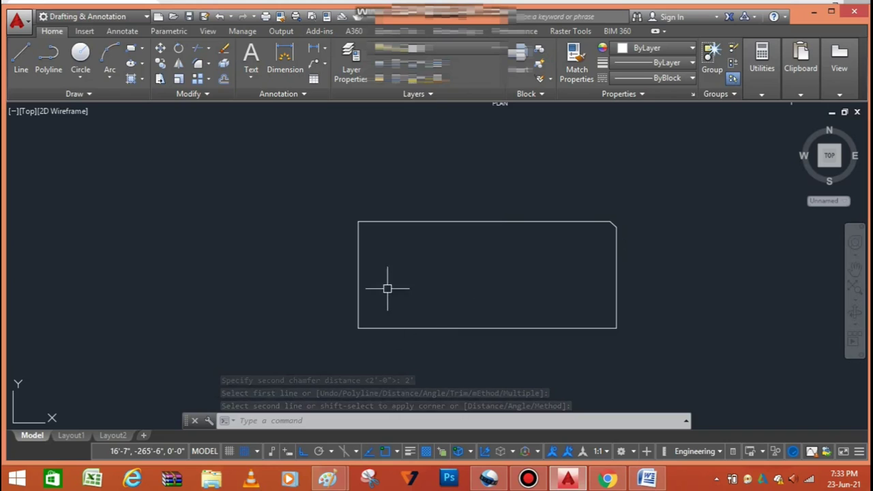
pyautogui.write('ch')
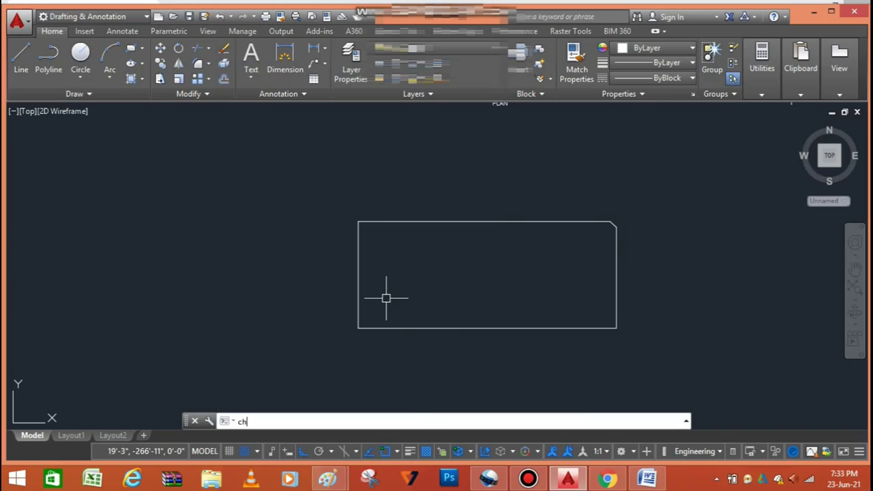
pyautogui.write('am')
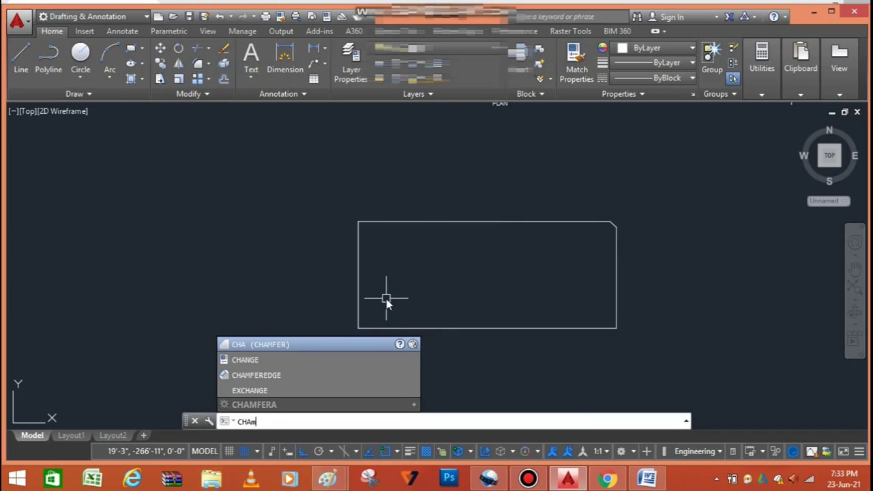
pyautogui.write('fer')
pyautogui.press('Return')
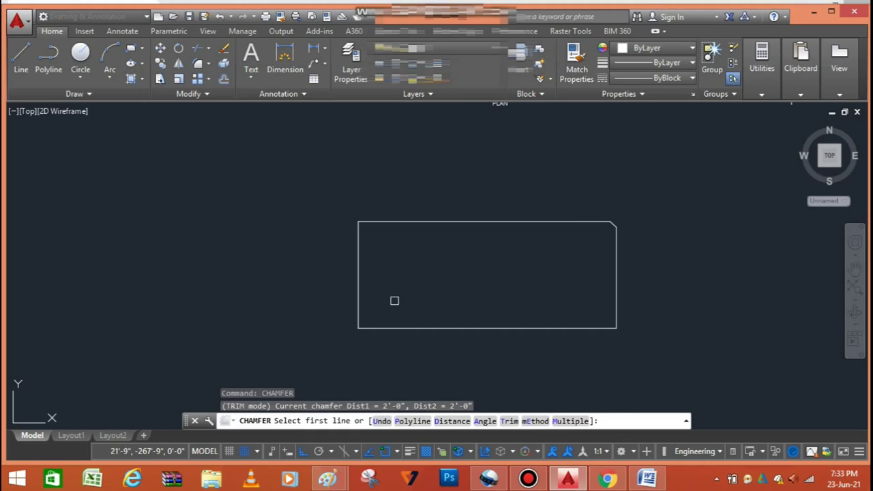
pyautogui.rightClick(390, 311)
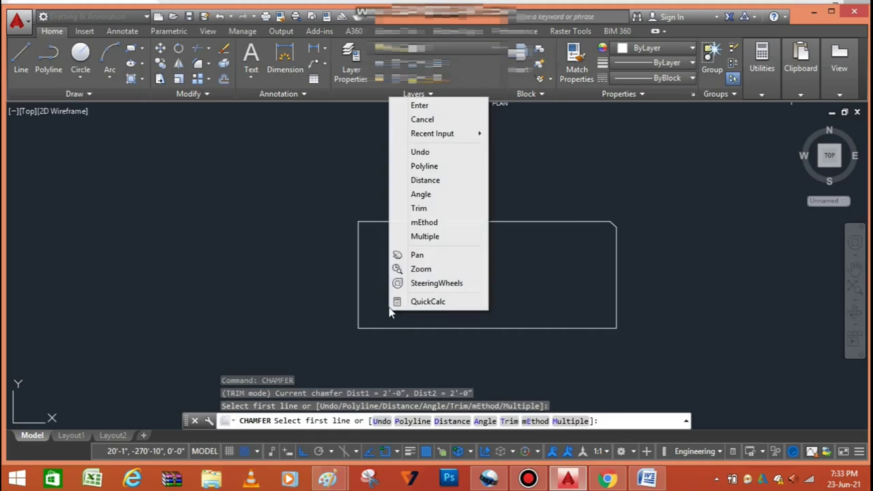
pyautogui.click(441, 182)
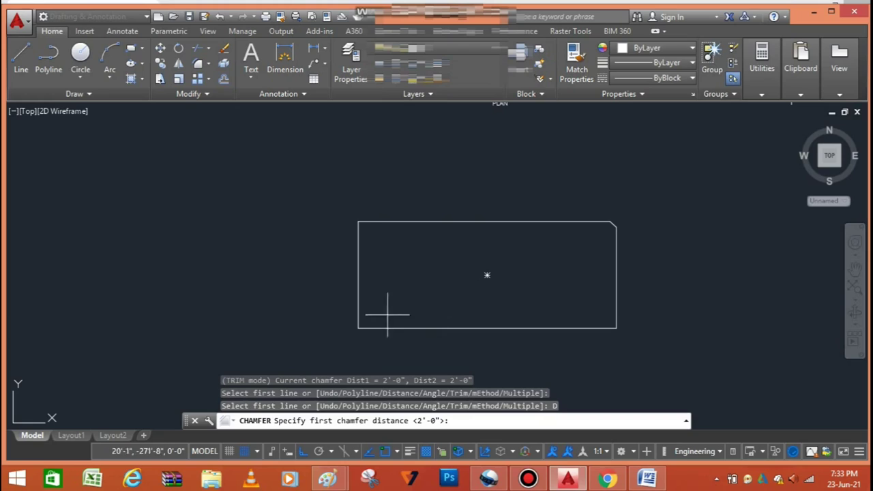
pyautogui.click(357, 328)
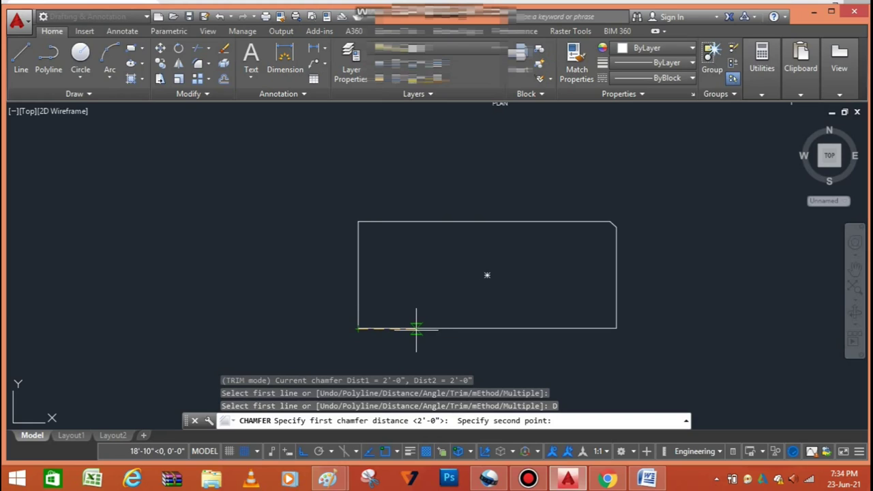
pyautogui.write('10')
pyautogui.press('Return')
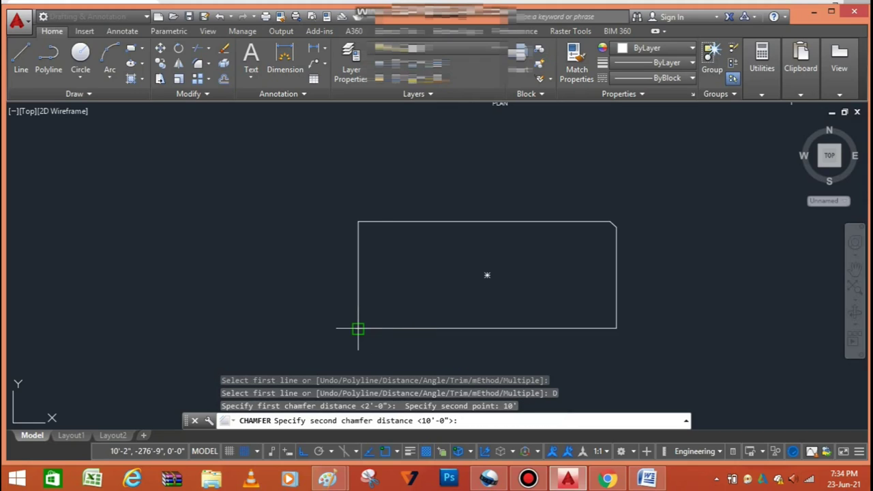
pyautogui.click(358, 330)
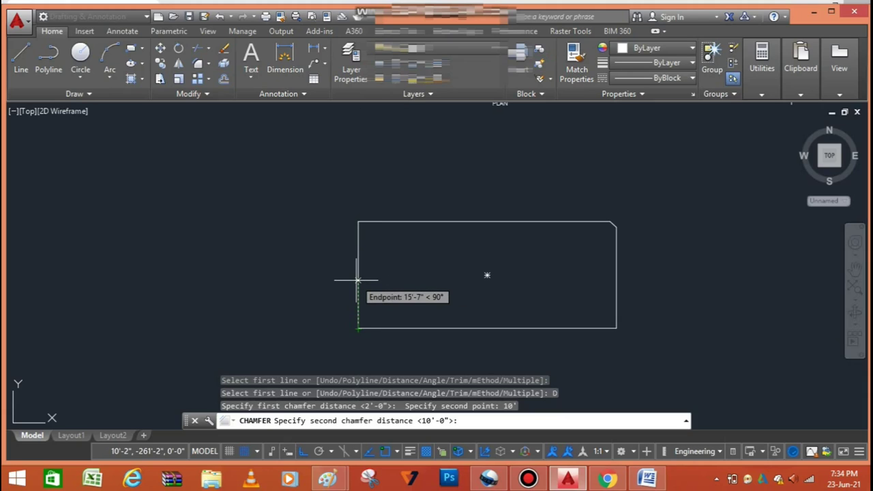
pyautogui.write('10')
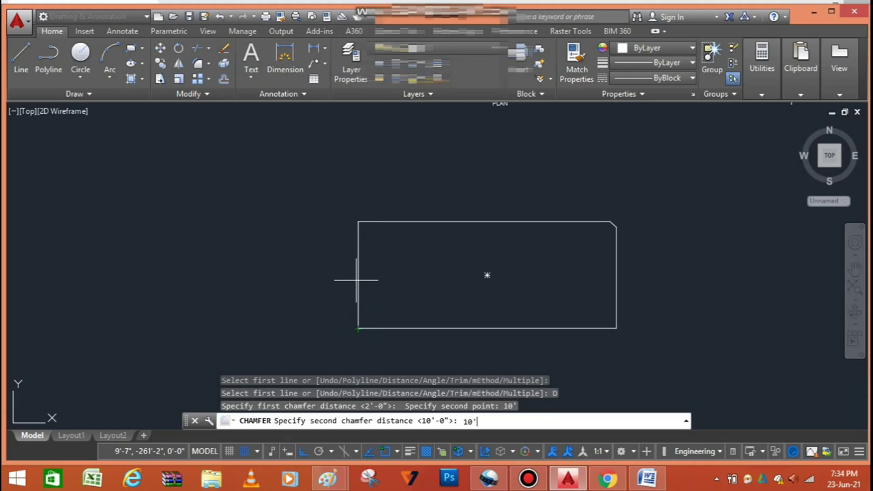
pyautogui.press('Return')
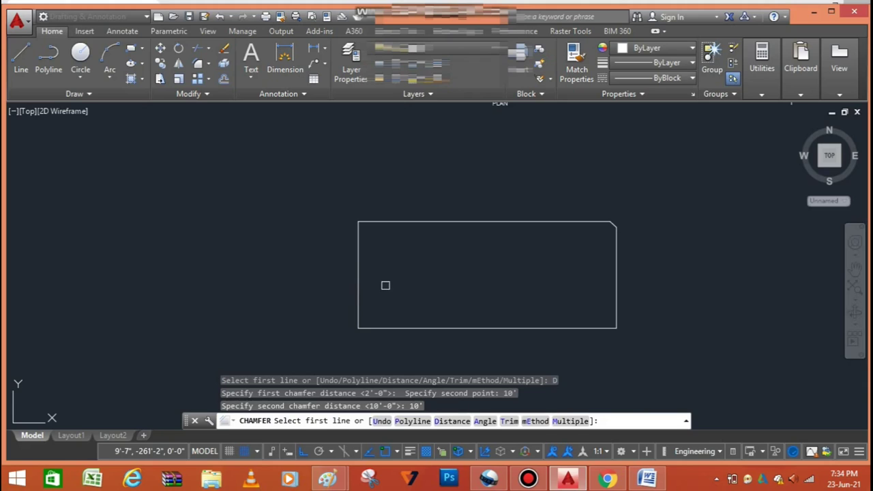
# Step: Pick the bottom and left edges to chamfer the rectangle's bottom-left corner
pyautogui.click(415, 328)
pyautogui.click(356, 287)
pyautogui.click(357, 287)
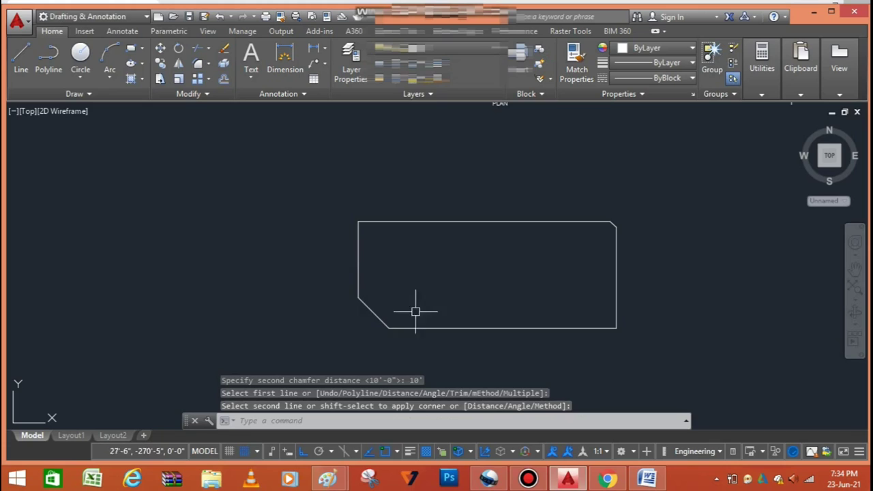
pyautogui.scroll(3, 394, 326)
pyautogui.scroll(2, 378, 318)
pyautogui.scroll(-5, 382, 317)
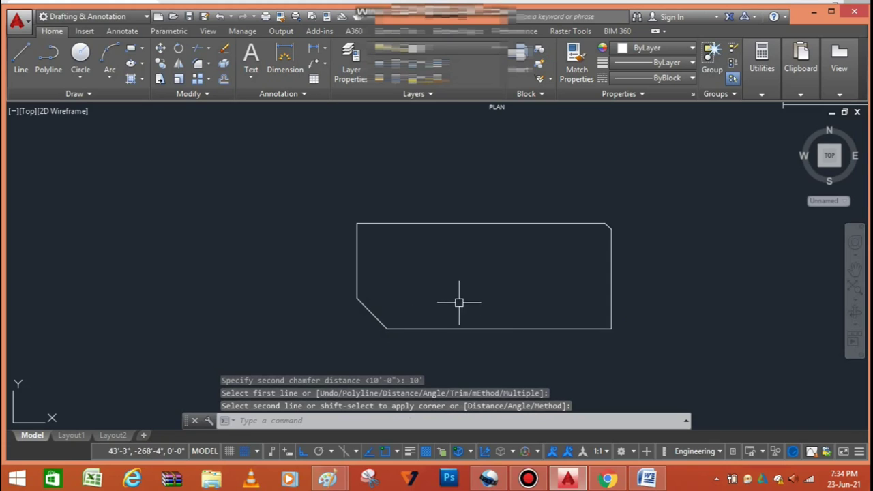
pyautogui.scroll(-4, 505, 309)
pyautogui.scroll(4, 515, 309)
pyautogui.scroll(2, 505, 304)
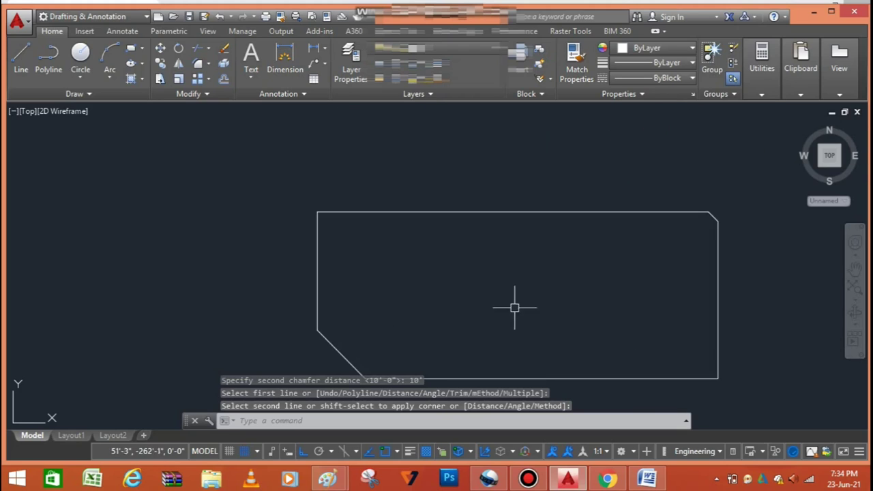
pyautogui.scroll(-4, 514, 311)
pyautogui.scroll(-2, 498, 307)
pyautogui.scroll(-3, 511, 290)
pyautogui.scroll(7, 505, 300)
pyautogui.scroll(2, 502, 287)
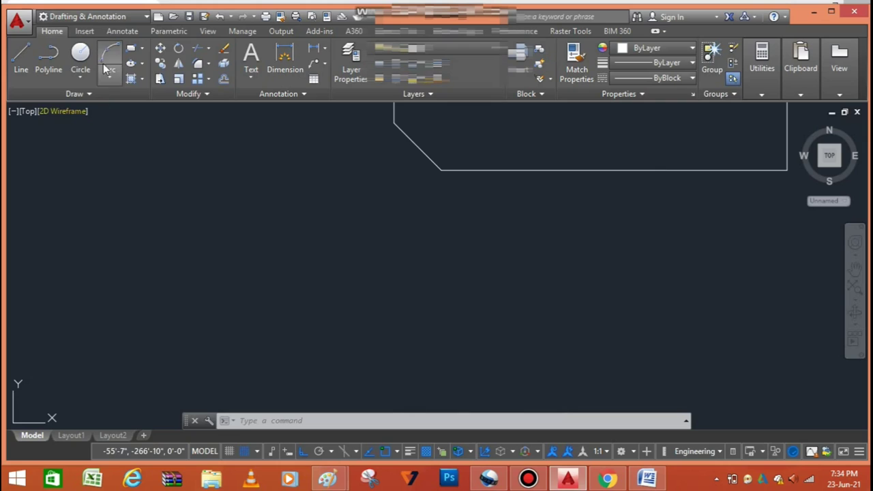
# Step: Draw a second rectangle below the chamfered one
pyautogui.click(130, 48)
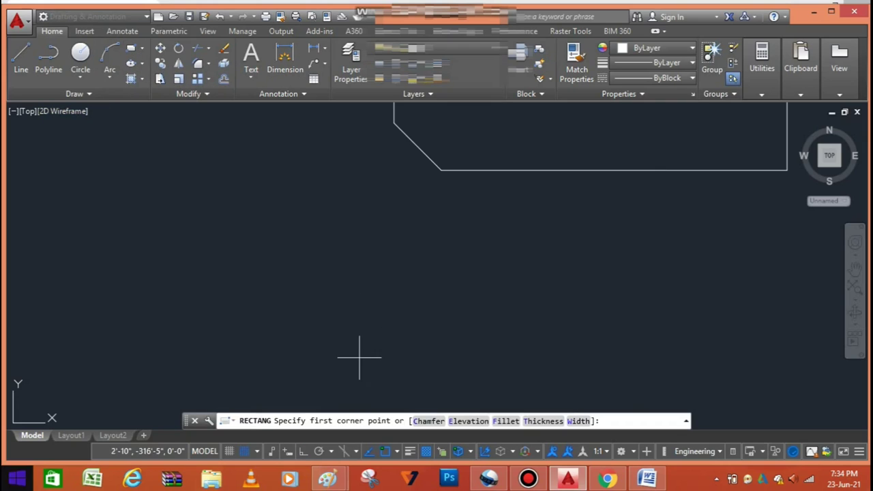
pyautogui.click(303, 242)
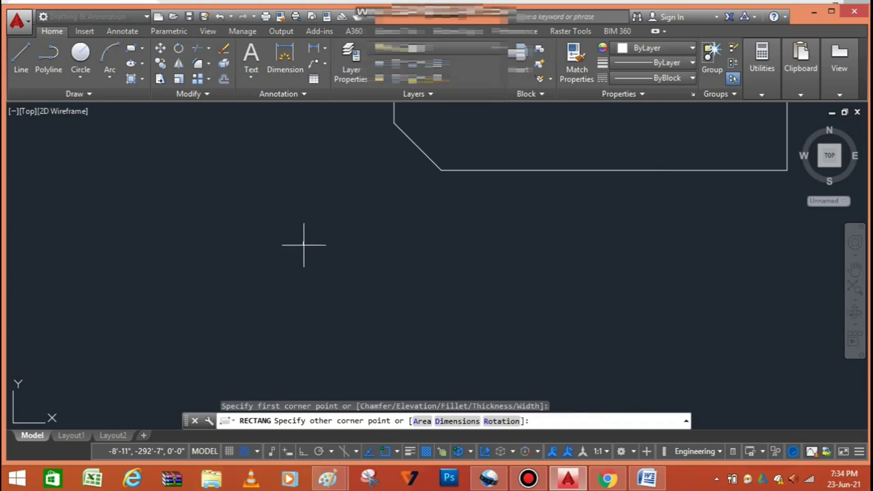
pyautogui.click(624, 370)
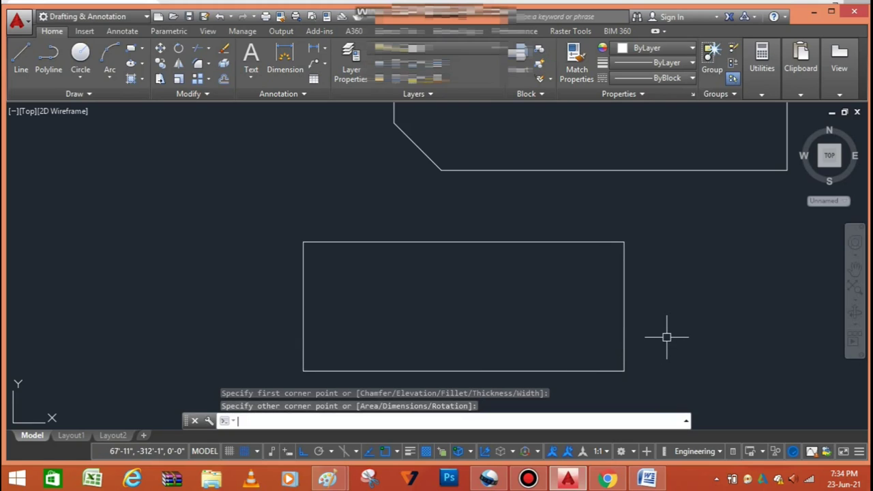
# Step: Fillet the new rectangle's top and right edges with a 6' radius
pyautogui.write('fi')
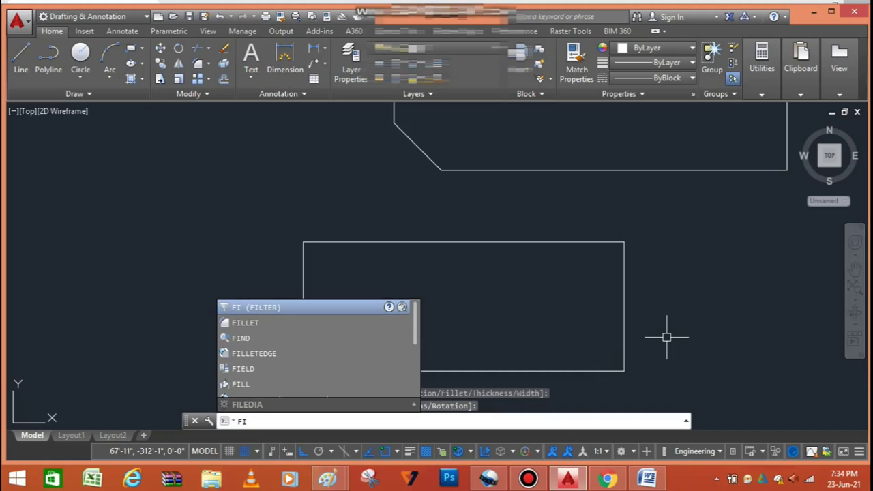
pyautogui.write('l')
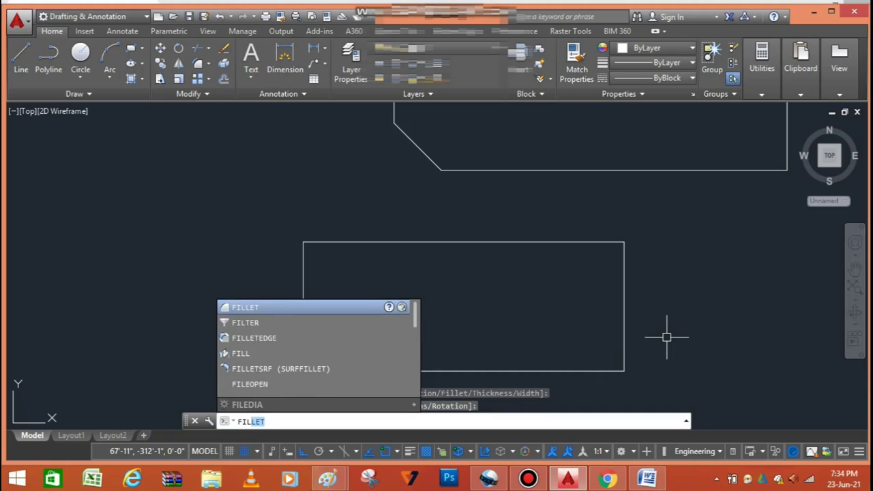
pyautogui.press('Return')
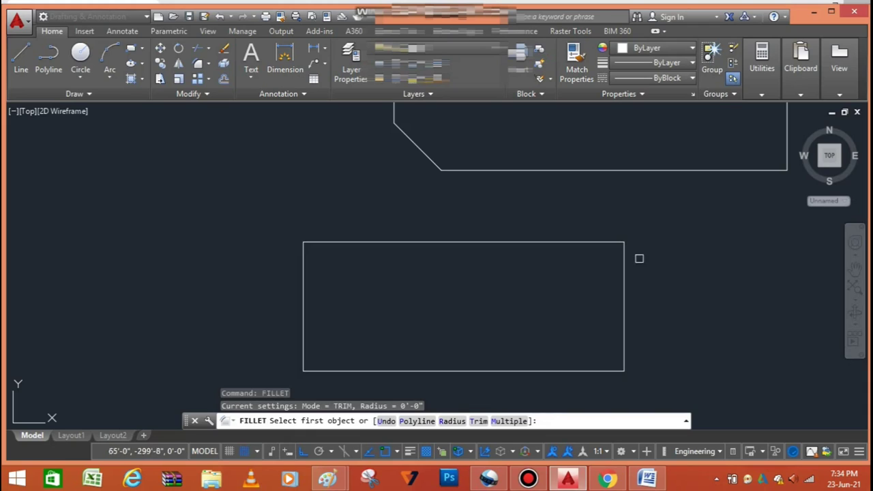
pyautogui.click(556, 242)
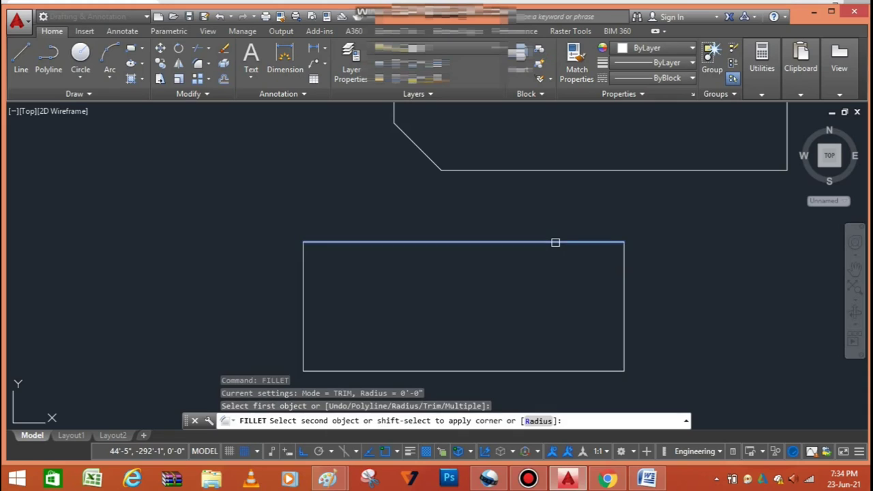
pyautogui.click(541, 420)
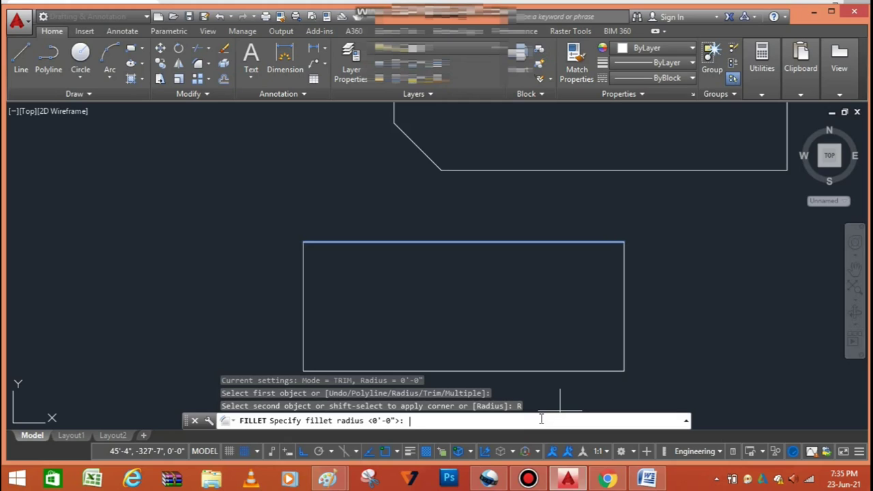
pyautogui.write("6'")
pyautogui.press('Return')
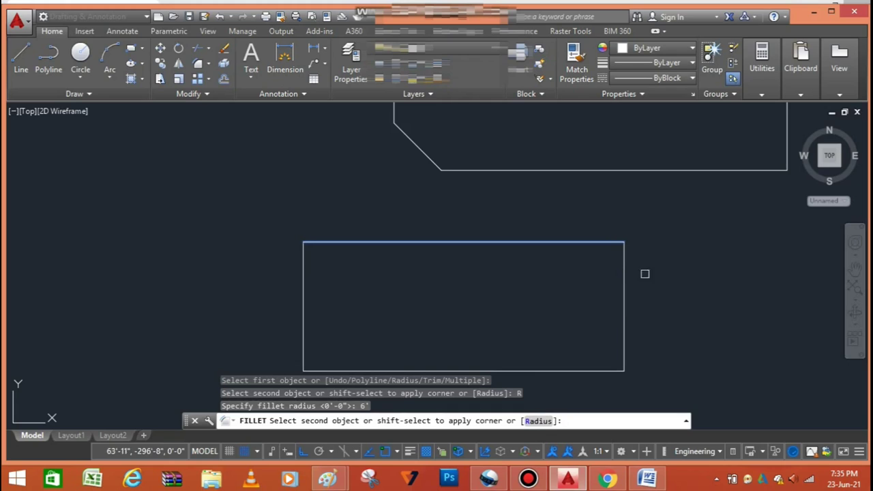
pyautogui.click(625, 313)
pyautogui.scroll(2, 585, 267)
pyautogui.scroll(1, 605, 243)
pyautogui.scroll(-1, 604, 243)
pyautogui.scroll(-2, 637, 229)
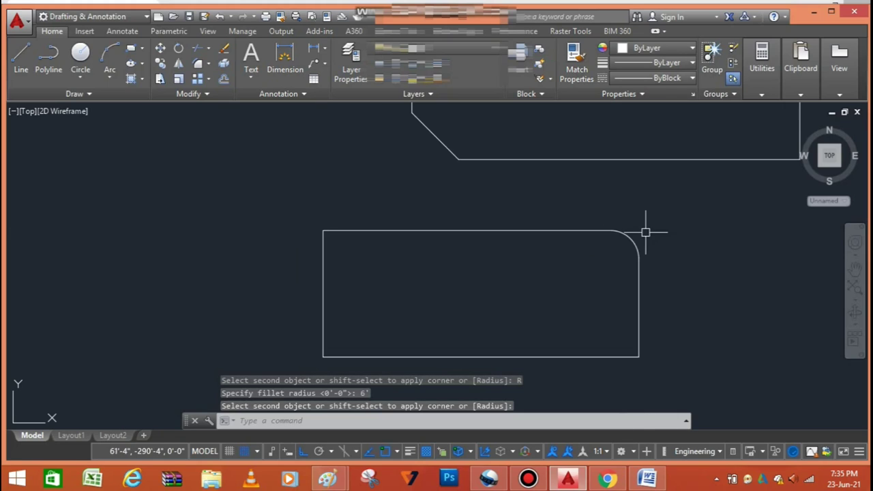
pyautogui.scroll(2, 639, 234)
pyautogui.scroll(-2, 639, 234)
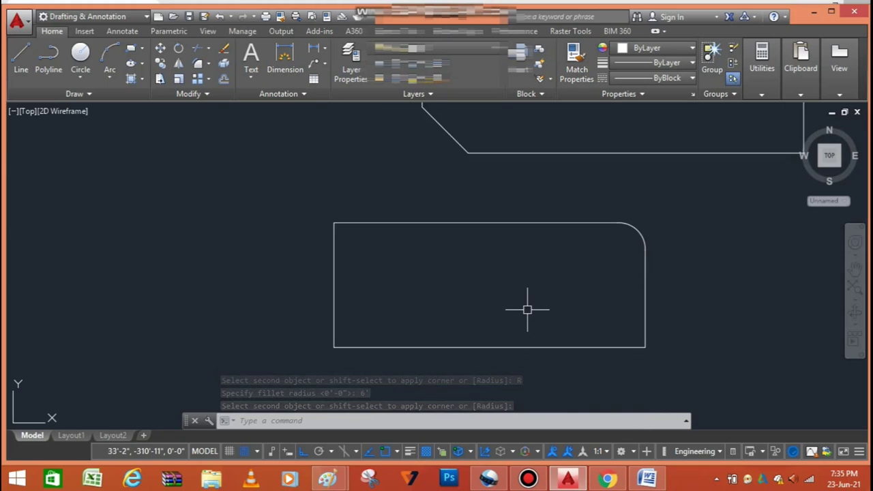
# Step: Fillet the left and bottom edges with a 10' radius to round that corner
pyautogui.write('fi')
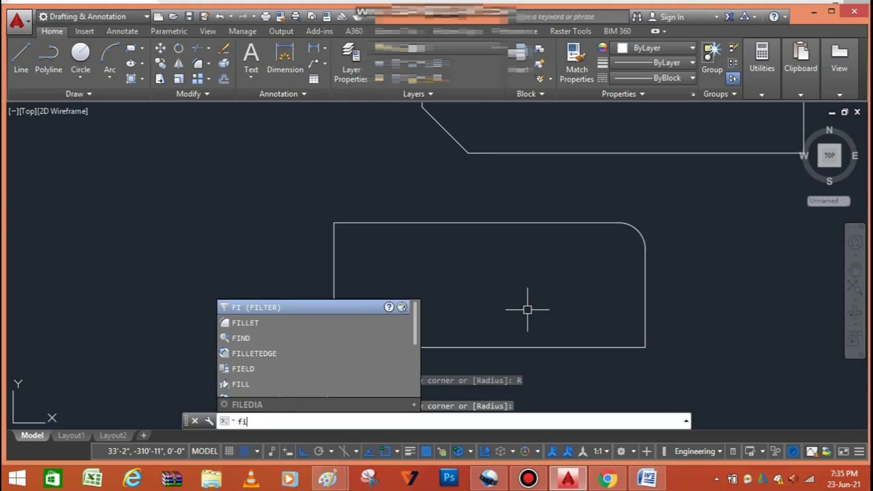
pyautogui.write('l')
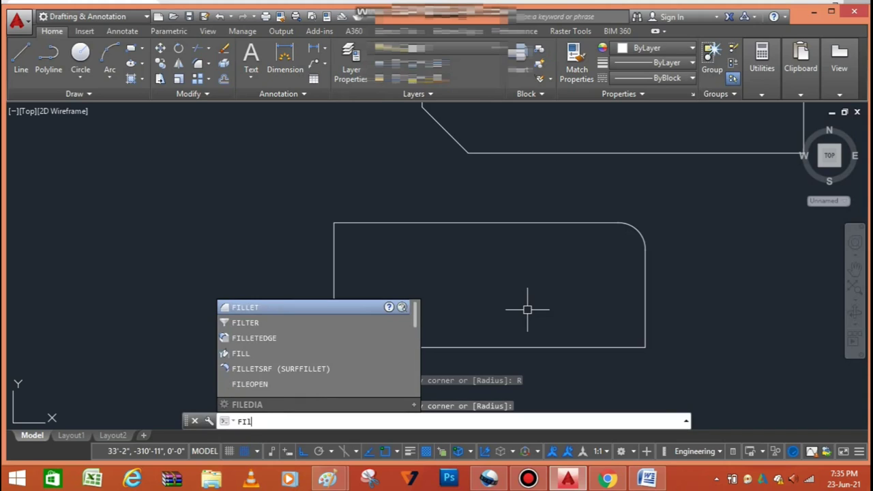
pyautogui.press('Return')
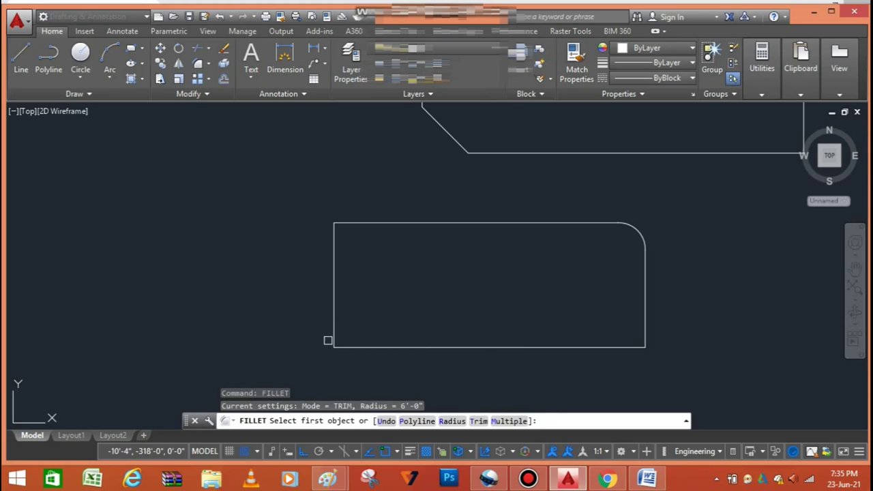
pyautogui.click(334, 290)
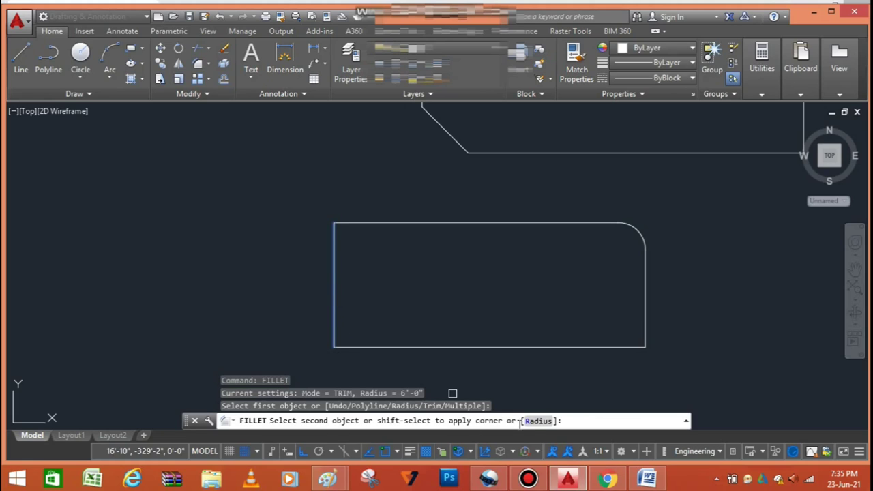
pyautogui.click(536, 421)
pyautogui.write("10'")
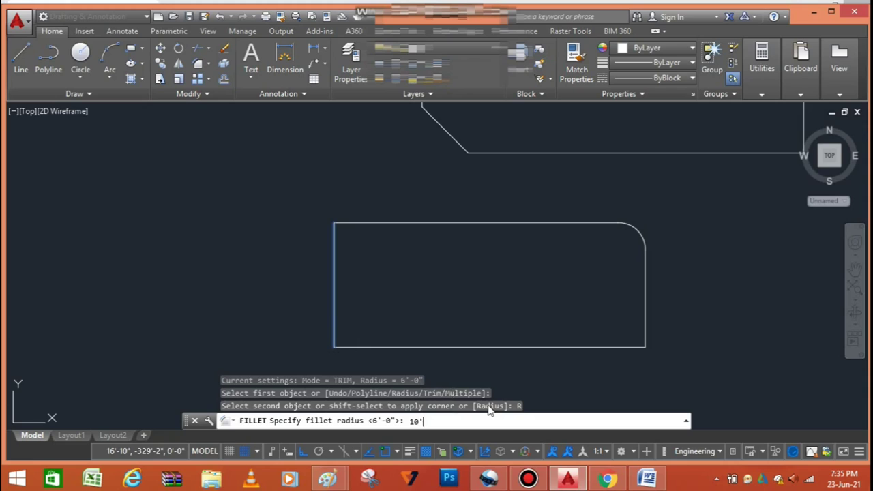
pyautogui.press('Return')
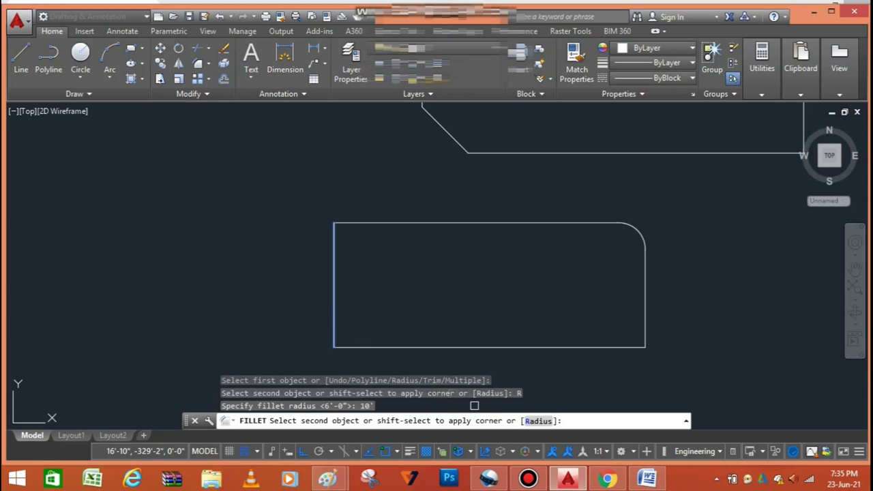
pyautogui.click(419, 346)
pyautogui.scroll(-4, 494, 289)
pyautogui.scroll(4, 496, 292)
pyautogui.scroll(-2, 505, 289)
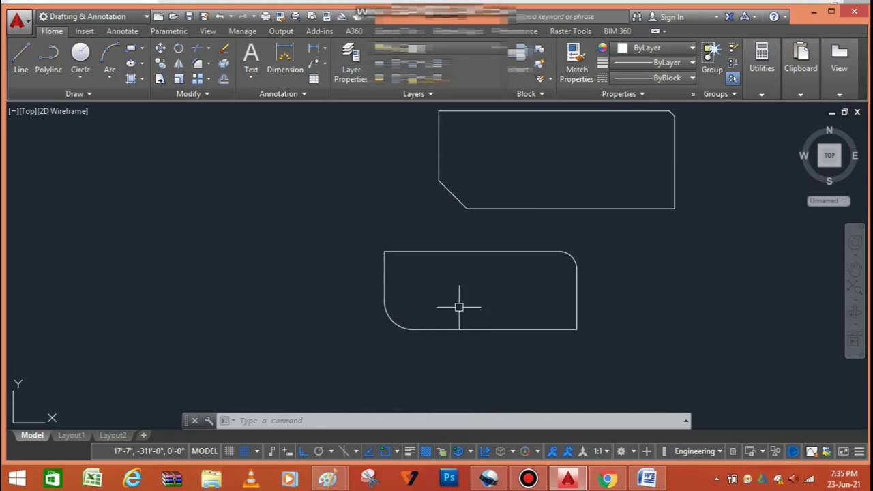
pyautogui.scroll(-4, 410, 341)
pyautogui.scroll(5, 450, 287)
pyautogui.scroll(-3, 546, 227)
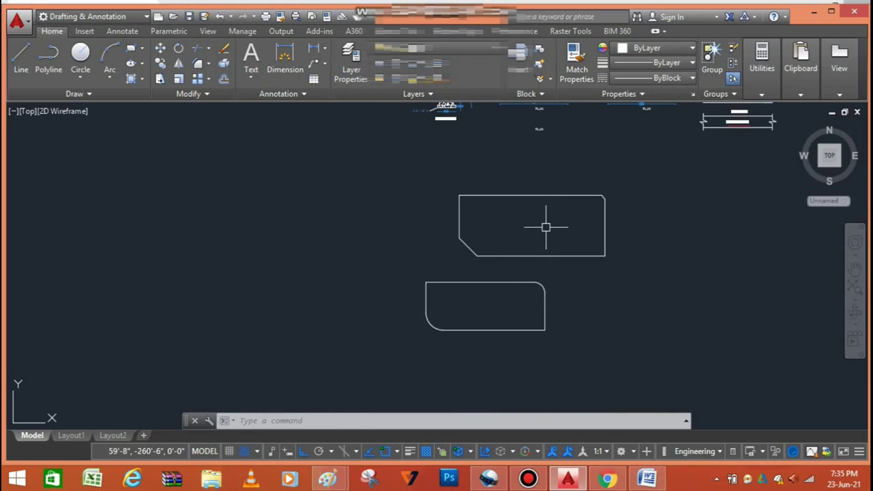
pyautogui.scroll(4, 518, 257)
pyautogui.scroll(-4, 430, 284)
pyautogui.scroll(2, 438, 288)
pyautogui.scroll(5, 438, 288)
pyautogui.scroll(-3, 413, 285)
pyautogui.scroll(-2, 326, 298)
pyautogui.scroll(-2, 460, 285)
pyautogui.scroll(4, 471, 283)
pyautogui.scroll(-4, 566, 256)
pyautogui.scroll(5, 481, 266)
pyautogui.scroll(-3, 427, 304)
pyautogui.scroll(-2, 428, 304)
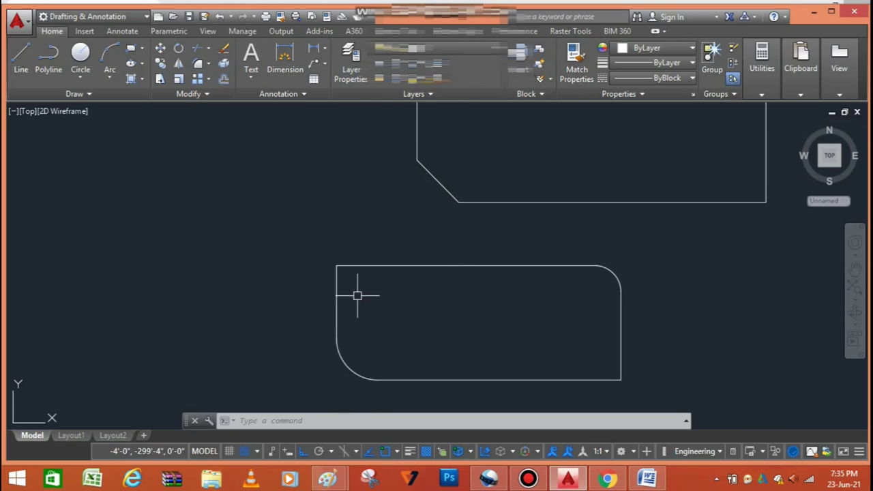
pyautogui.scroll(-2, 409, 232)
pyautogui.scroll(5, 443, 242)
pyautogui.scroll(-4, 448, 242)
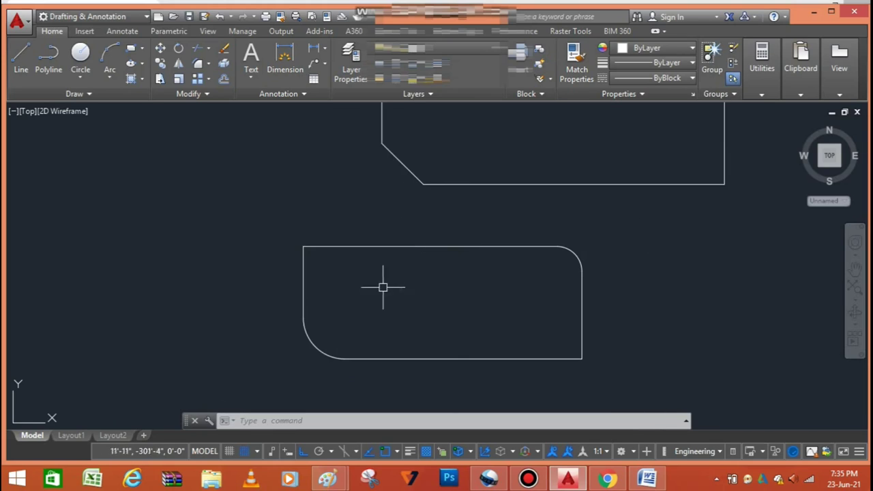
pyautogui.scroll(-2, 482, 376)
pyautogui.scroll(4, 502, 259)
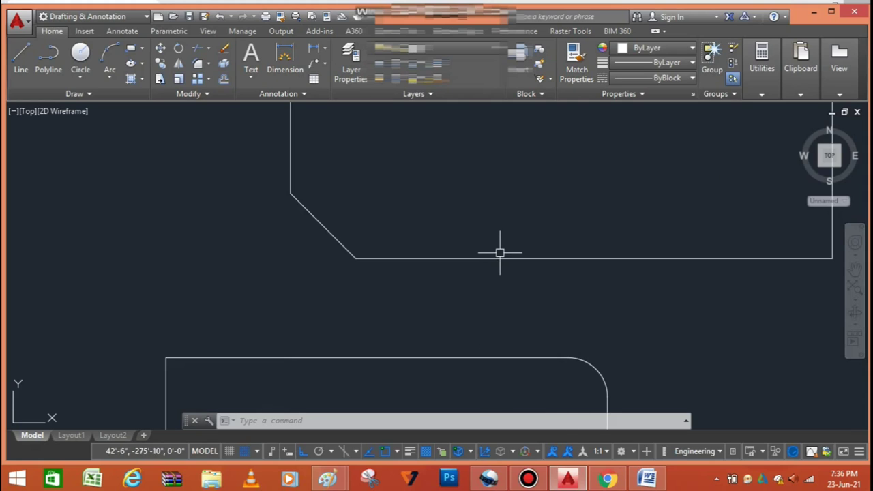
pyautogui.scroll(-4, 450, 273)
pyautogui.scroll(-2, 492, 232)
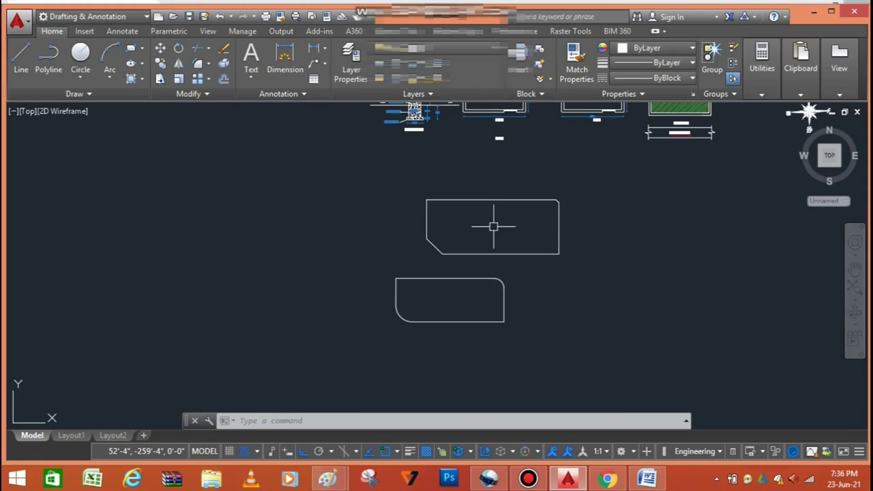
pyautogui.scroll(2, 490, 280)
pyautogui.scroll(2, 490, 280)
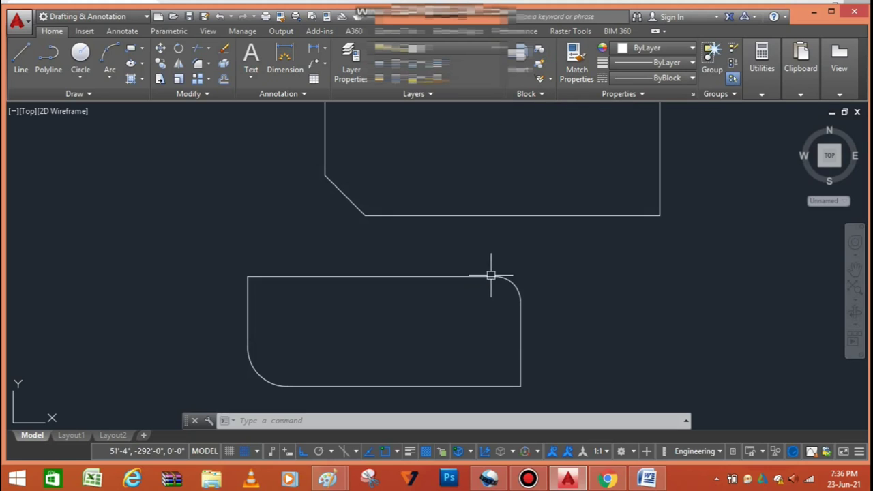
pyautogui.scroll(-4, 430, 314)
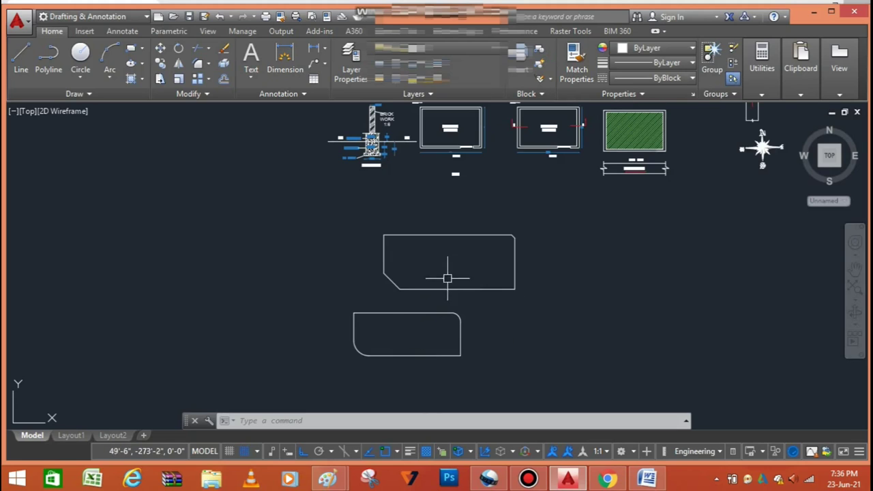
pyautogui.scroll(4, 450, 294)
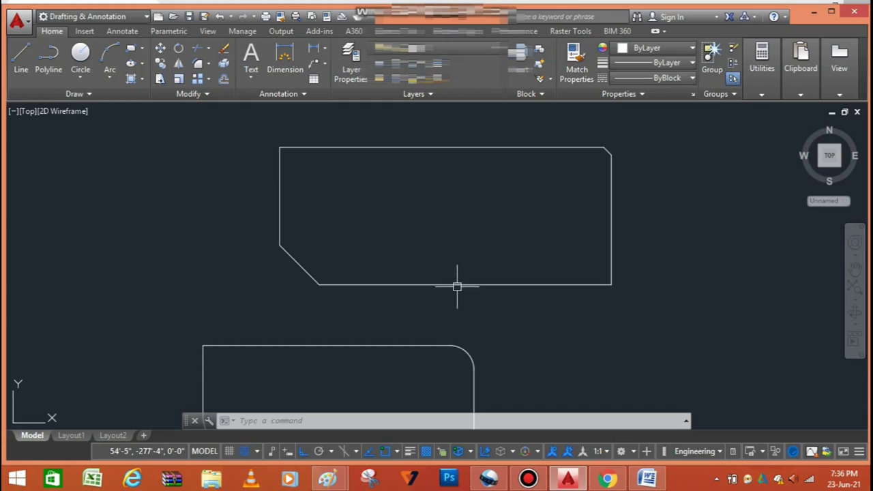
pyautogui.scroll(-2, 488, 273)
pyautogui.scroll(4, 472, 307)
pyautogui.scroll(-2, 474, 259)
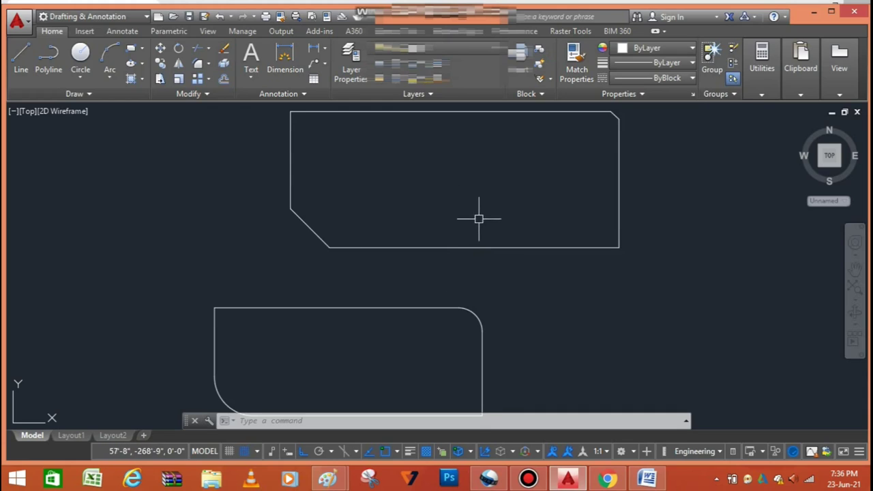